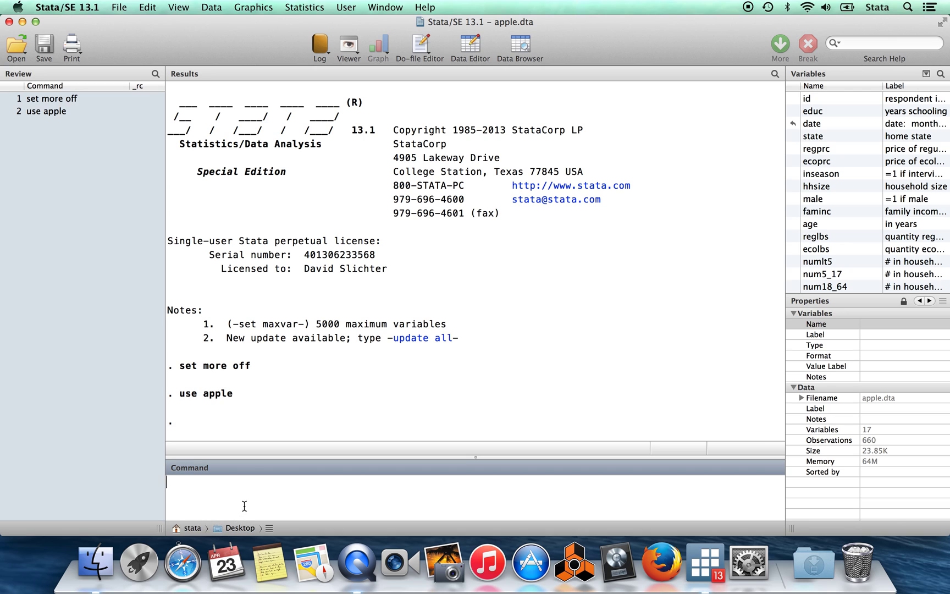
Run d to describe the apple data, listing all 17 variables with types, formats and labels.
{"action": "type", "text": "d"}
{"action": "key", "text": "Return"}
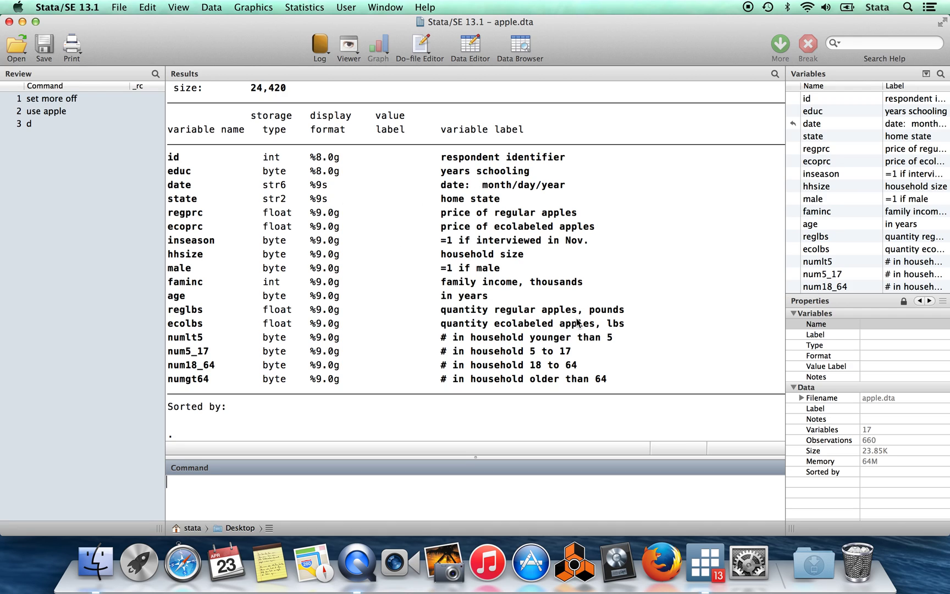
Highlight the regprc and state variable labels, then start the command 'browe'.
{"action": "left_click_drag", "start_coordinate": [576, 213], "coordinate": [444, 215]}
{"action": "left_click_drag", "start_coordinate": [500, 200], "coordinate": [440, 200]}
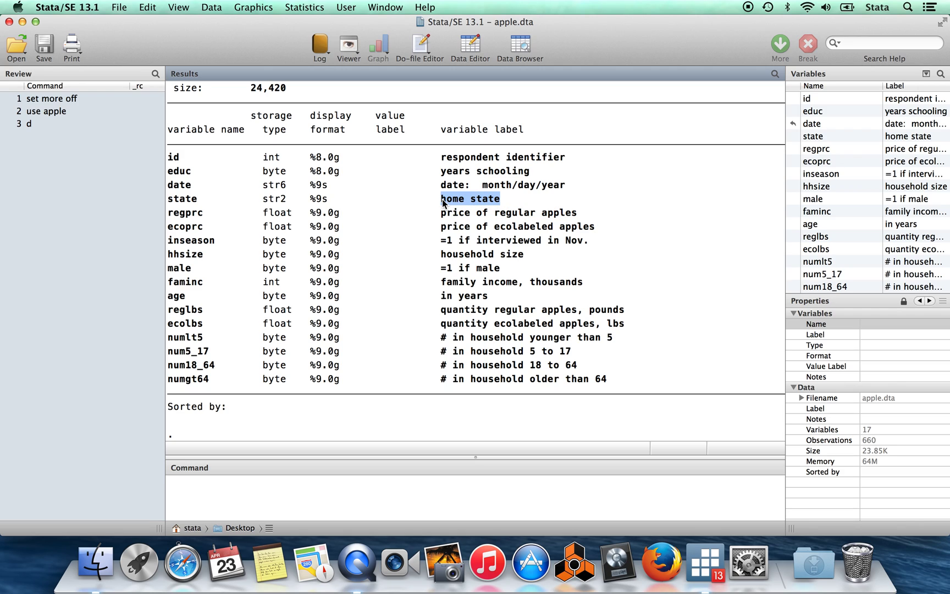
{"action": "left_click", "coordinate": [213, 486]}
{"action": "type", "text": "browe"}
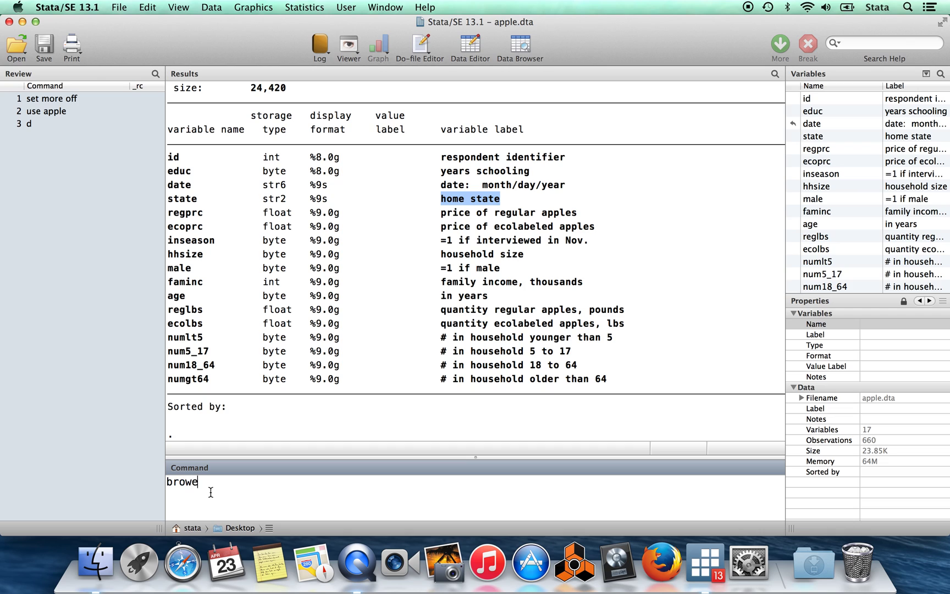
{"action": "key", "text": "BackSpace"}
{"action": "type", "text": "se"}
{"action": "key", "text": "Return"}
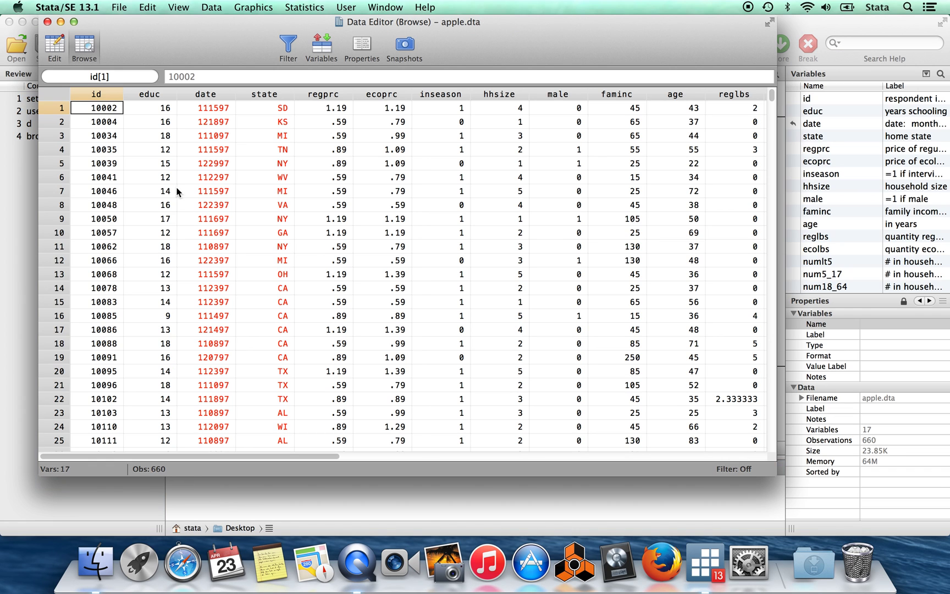
{"action": "key", "text": "Right"}
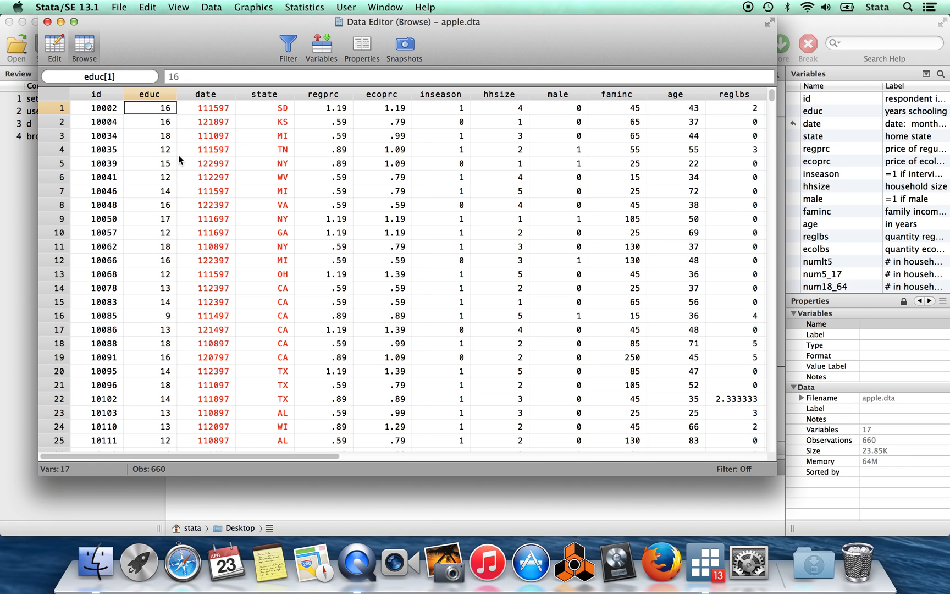
{"action": "left_click", "coordinate": [97, 120]}
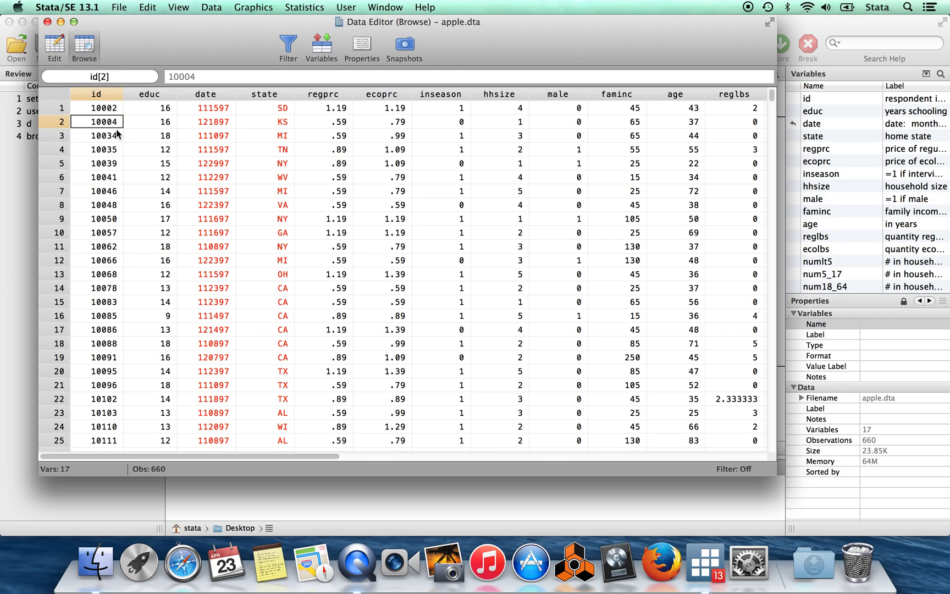
{"action": "key", "text": "Right"}
{"action": "key", "text": "Right"}
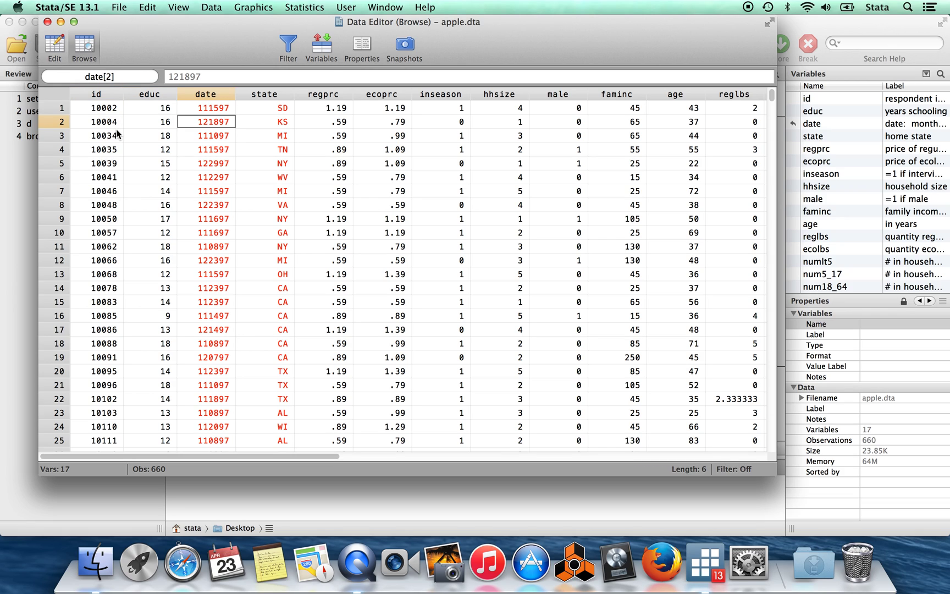
{"action": "key", "text": "Right"}
{"action": "key", "text": "Right"}
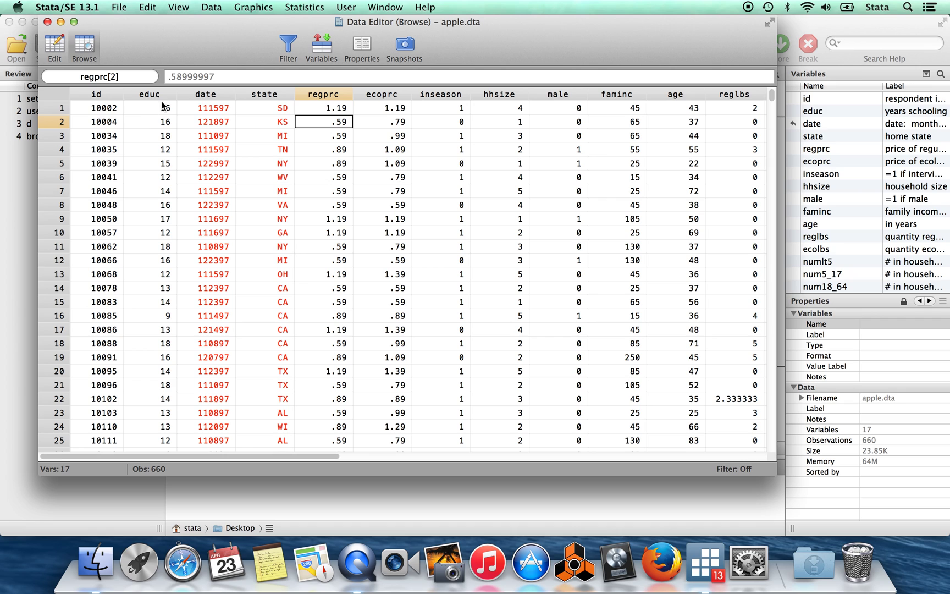
{"action": "scroll", "coordinate": [481, 153], "scroll_direction": "right", "scroll_amount": 5}
{"action": "scroll", "coordinate": [481, 152], "scroll_direction": "right", "scroll_amount": 3}
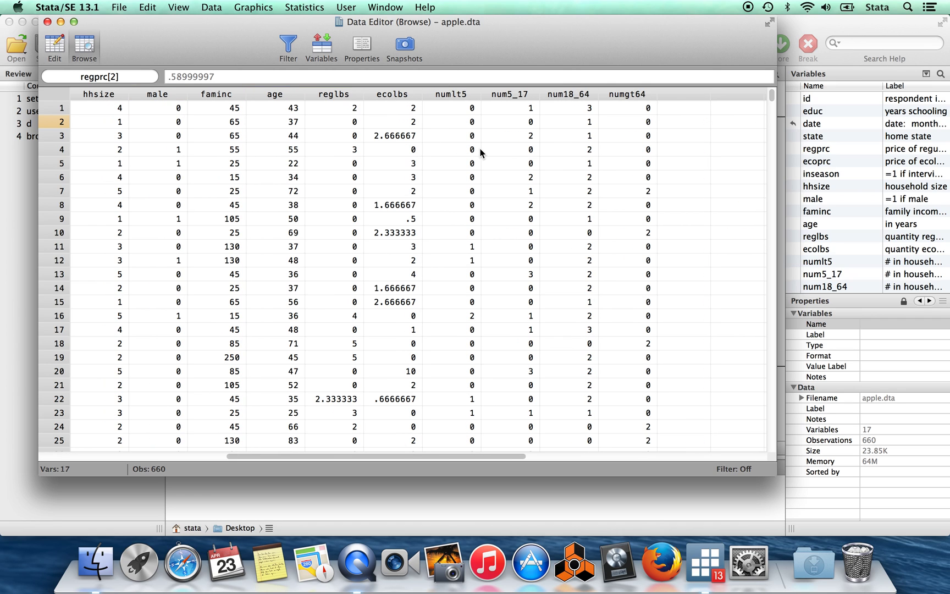
{"action": "scroll", "coordinate": [481, 152], "scroll_direction": "left", "scroll_amount": 8}
{"action": "scroll", "coordinate": [480, 153], "scroll_direction": "down", "scroll_amount": 1}
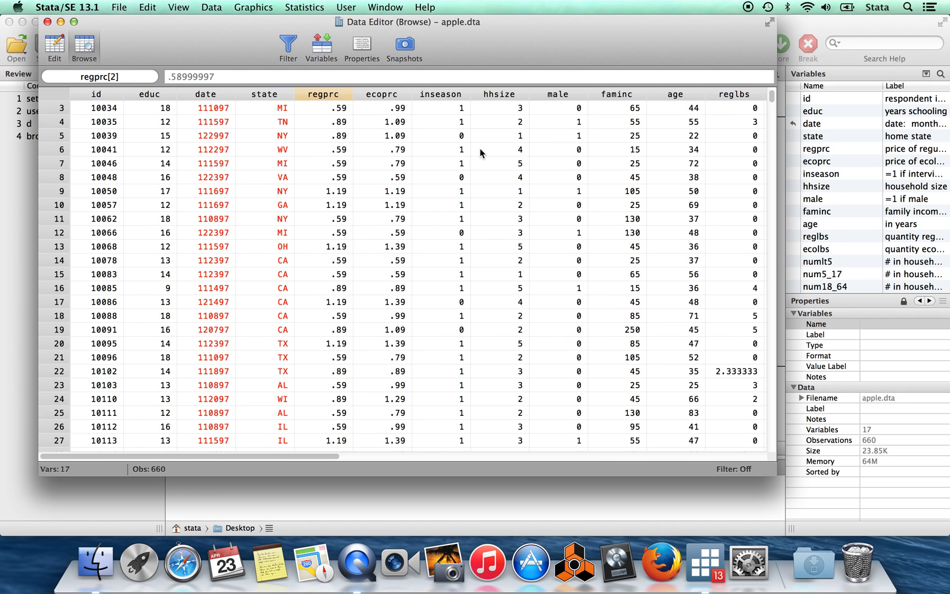
{"action": "scroll", "coordinate": [323, 171], "scroll_direction": "up", "scroll_amount": 2}
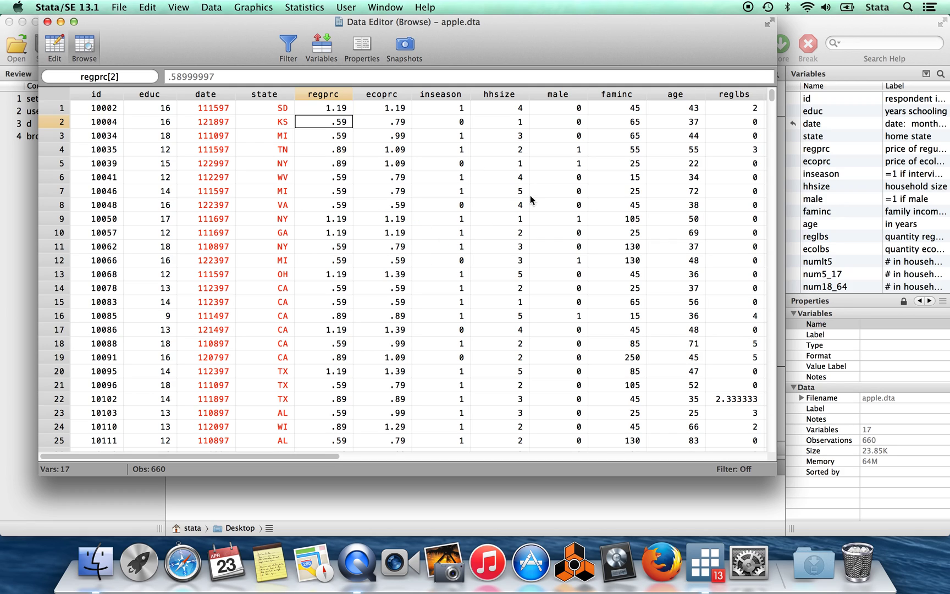
{"action": "left_click", "coordinate": [261, 123]}
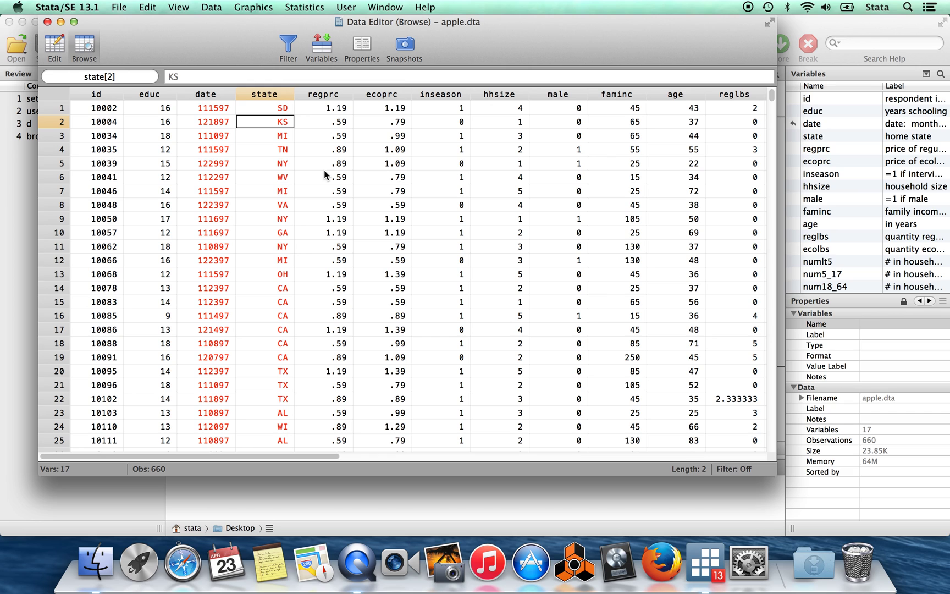
{"action": "scroll", "coordinate": [516, 124], "scroll_direction": "right", "scroll_amount": 6}
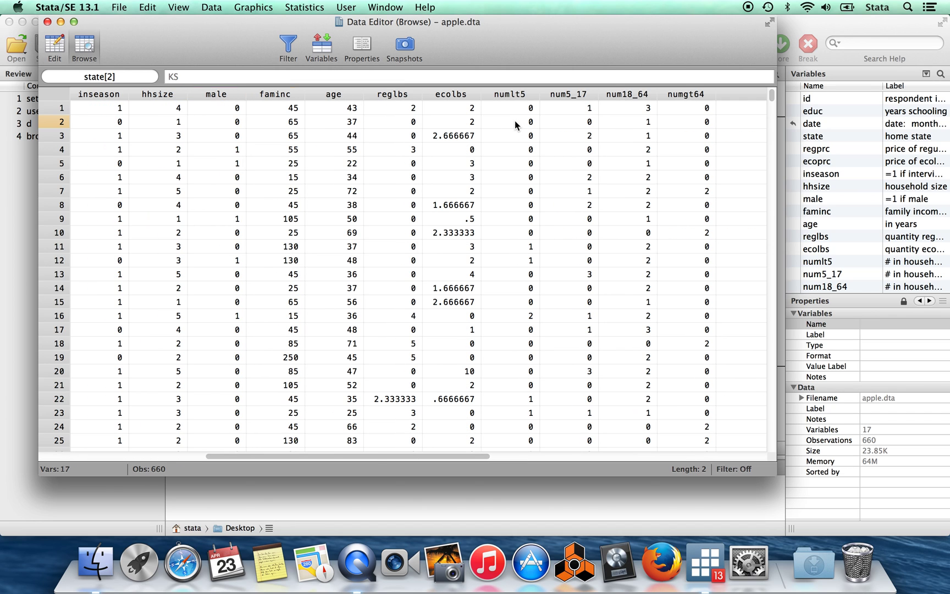
{"action": "left_click", "coordinate": [842, 27]}
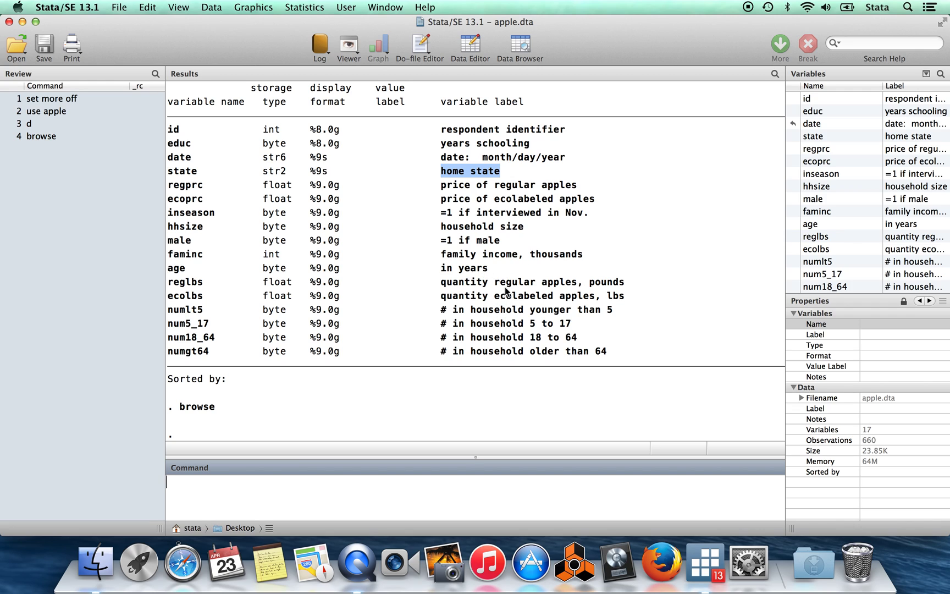
{"action": "left_click", "coordinate": [393, 322]}
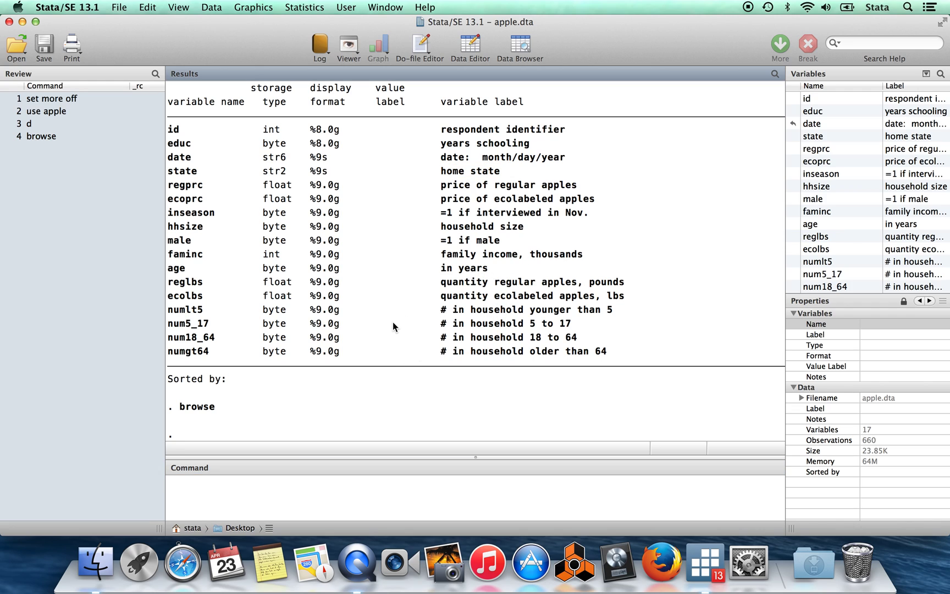
Load the 1980 census example dataset with sysuse census.
{"action": "left_click", "coordinate": [208, 476]}
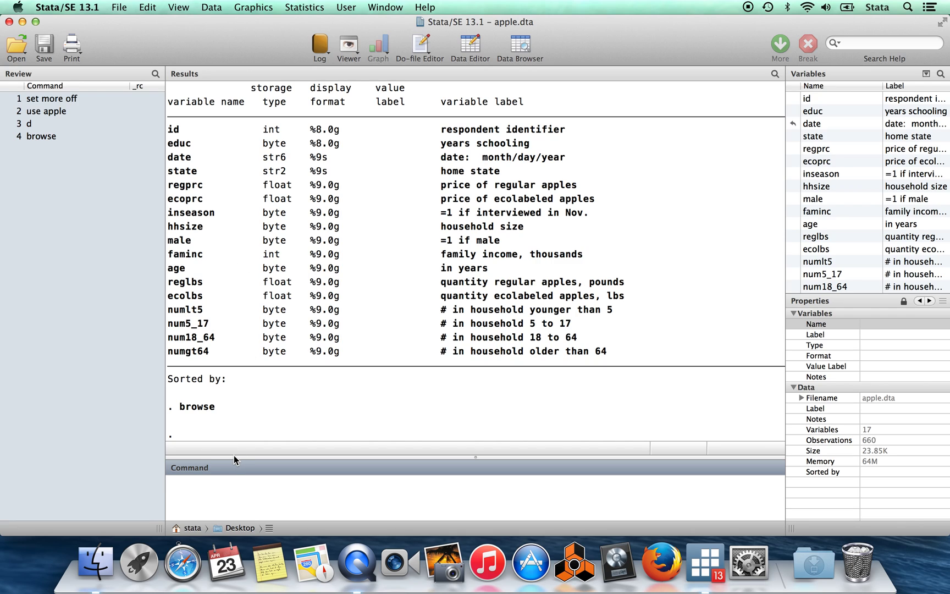
{"action": "type", "text": "sysuse census"}
{"action": "key", "text": "Return"}
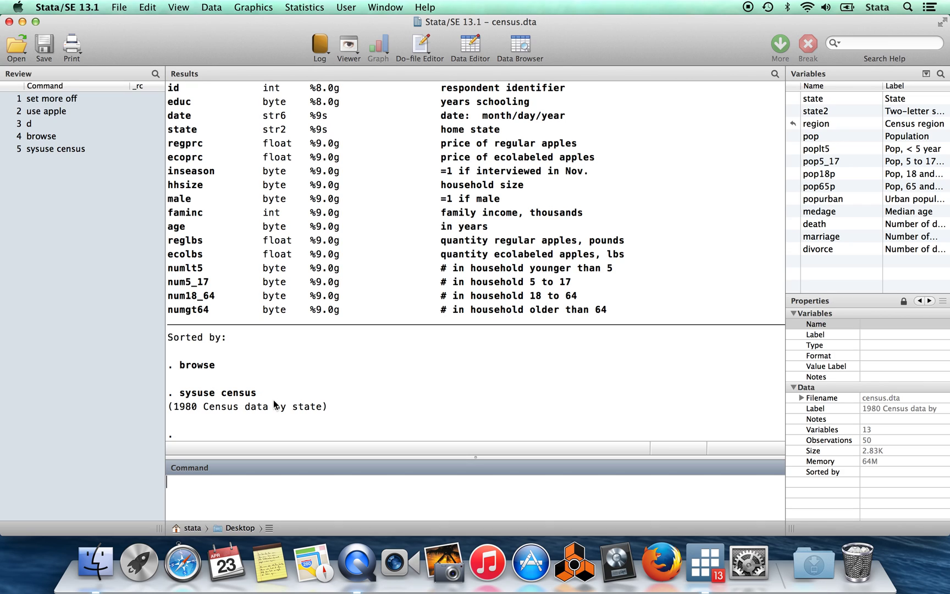
Browse the census data and inspect Alabama's state code AL and population.
{"action": "type", "text": "browse"}
{"action": "key", "text": "Return"}
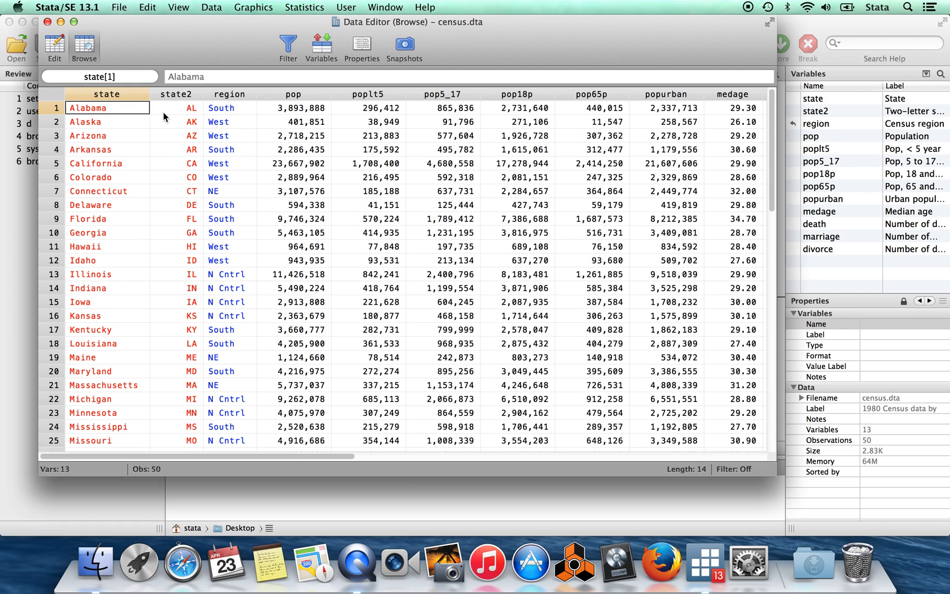
{"action": "left_click", "coordinate": [165, 111]}
{"action": "key", "text": "Down"}
{"action": "key", "text": "Down"}
{"action": "key", "text": "Up"}
{"action": "key", "text": "Up"}
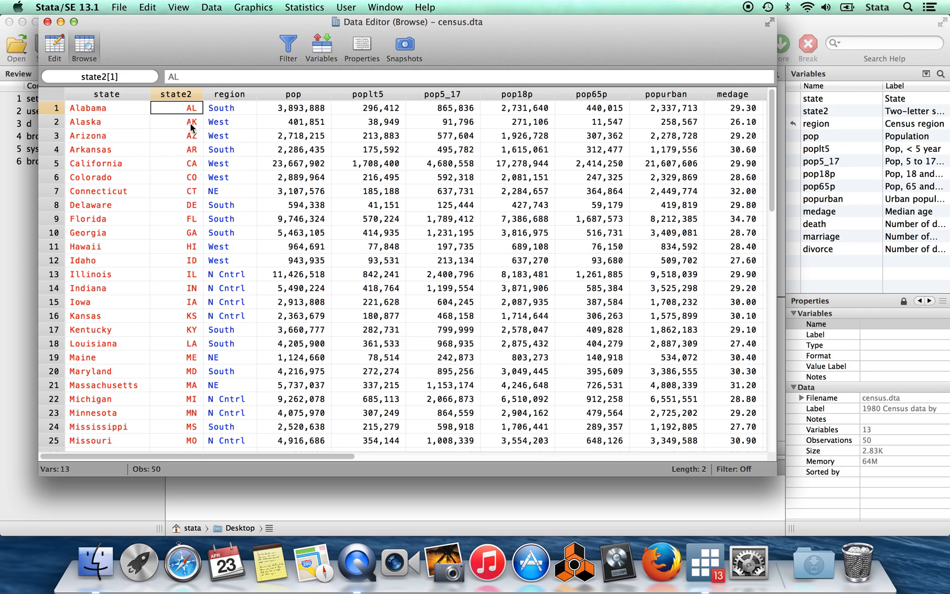
{"action": "key", "text": "Right"}
{"action": "key", "text": "Right"}
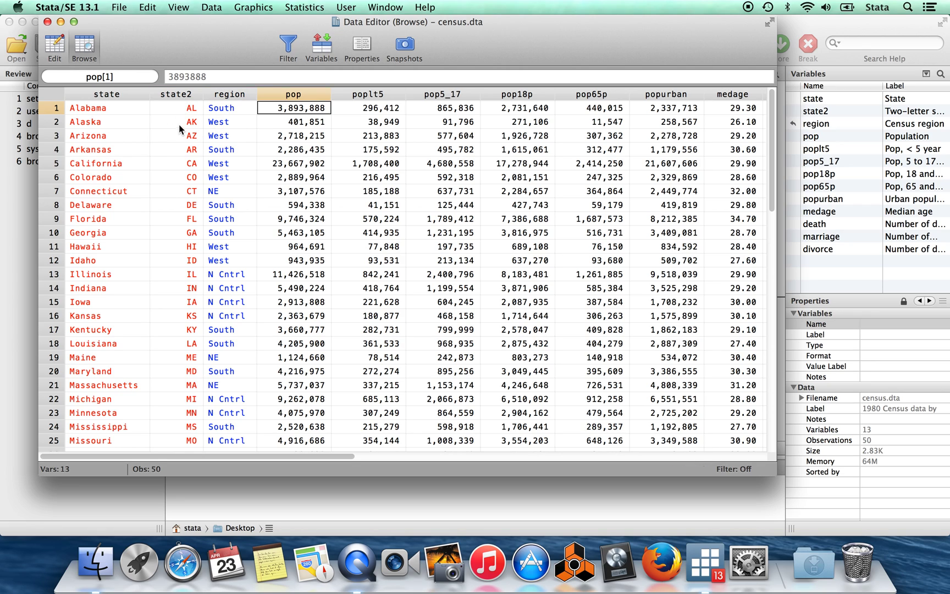
Inspect Arkansas's code AR, population 2,286,435 and urban population 1,179,556.
{"action": "left_click", "coordinate": [175, 149]}
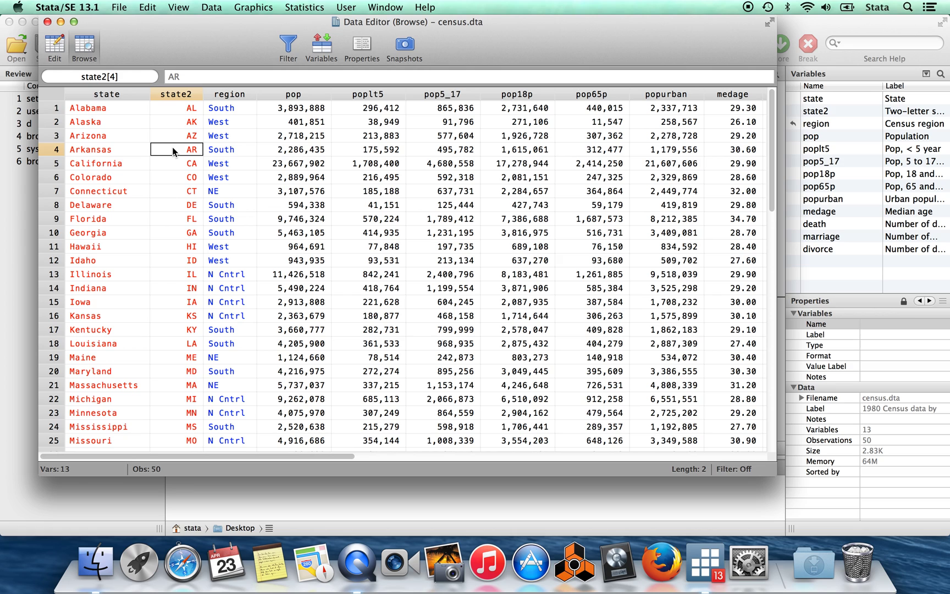
{"action": "left_click", "coordinate": [311, 151]}
{"action": "scroll", "coordinate": [354, 154], "scroll_direction": "right", "scroll_amount": 5}
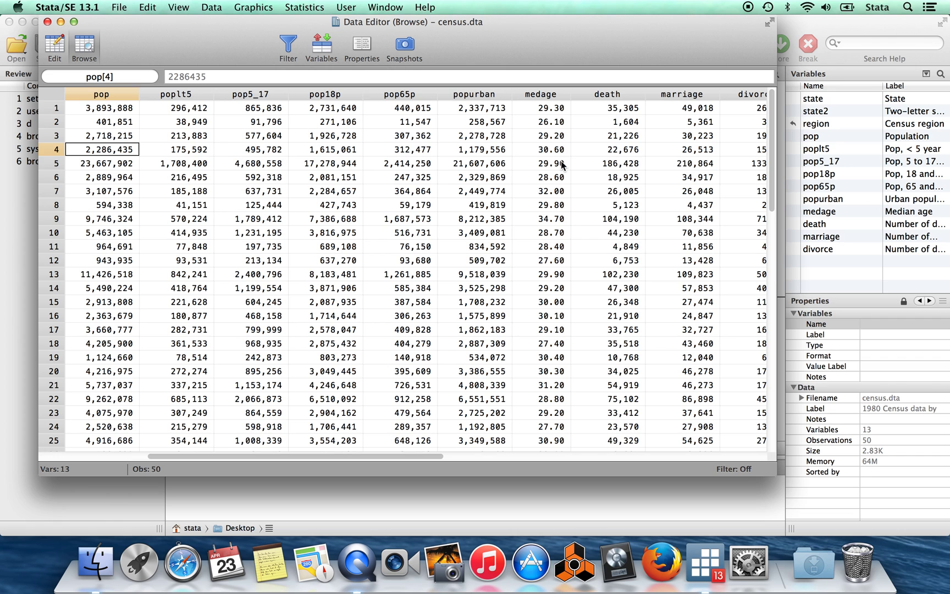
{"action": "scroll", "coordinate": [561, 161], "scroll_direction": "right", "scroll_amount": 10}
{"action": "scroll", "coordinate": [561, 160], "scroll_direction": "left", "scroll_amount": 12}
{"action": "scroll", "coordinate": [561, 160], "scroll_direction": "left", "scroll_amount": 3}
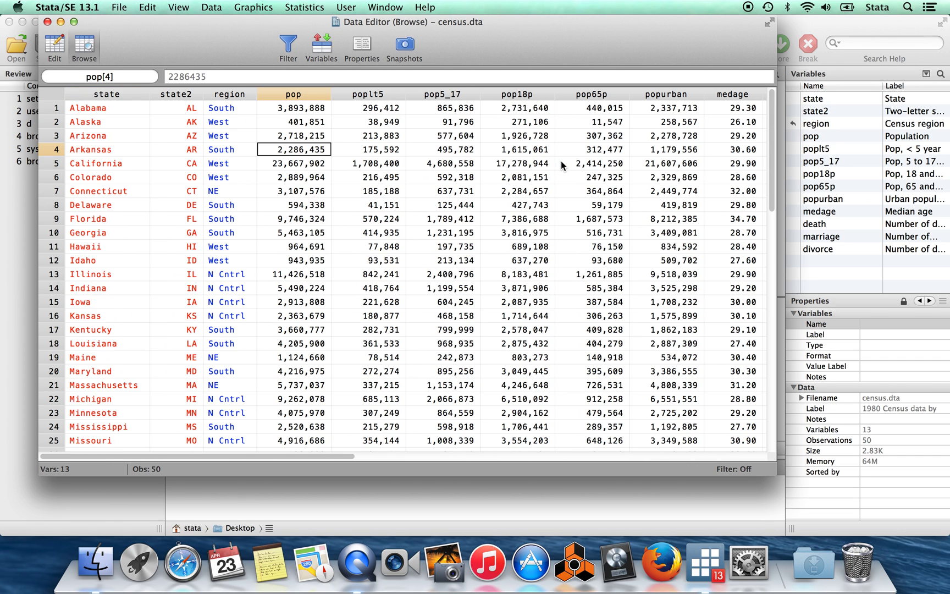
{"action": "scroll", "coordinate": [561, 161], "scroll_direction": "down", "scroll_amount": 1}
{"action": "left_click", "coordinate": [665, 139]}
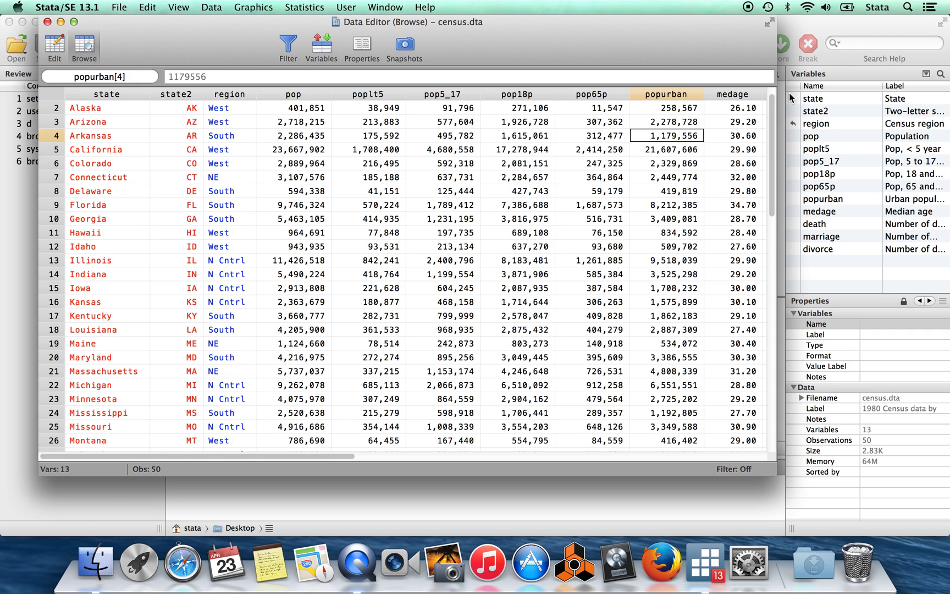
{"action": "left_click", "coordinate": [832, 23]}
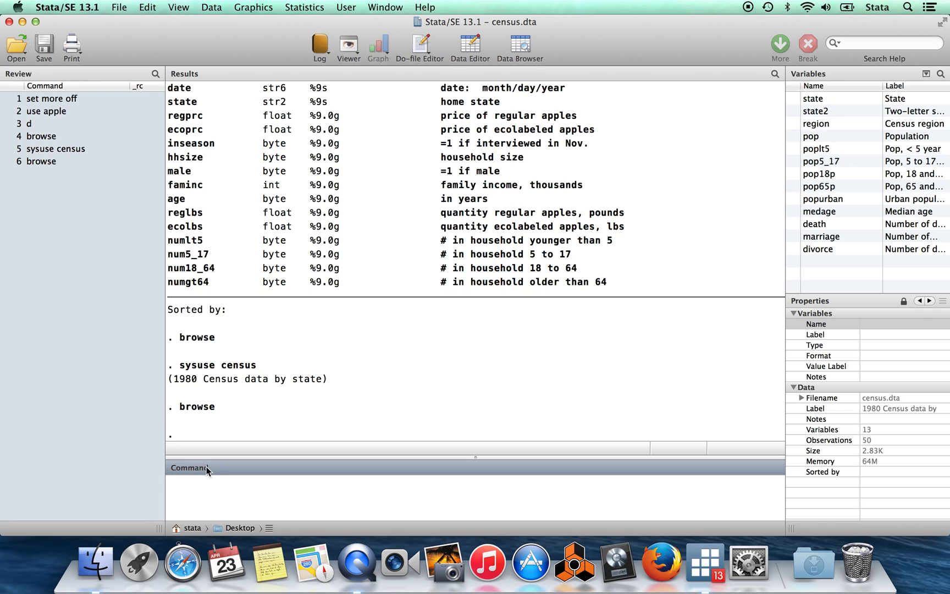
{"action": "type", "text": "gen frac="}
{"action": "left_click", "coordinate": [793, 199]}
{"action": "type", "text": "/"}
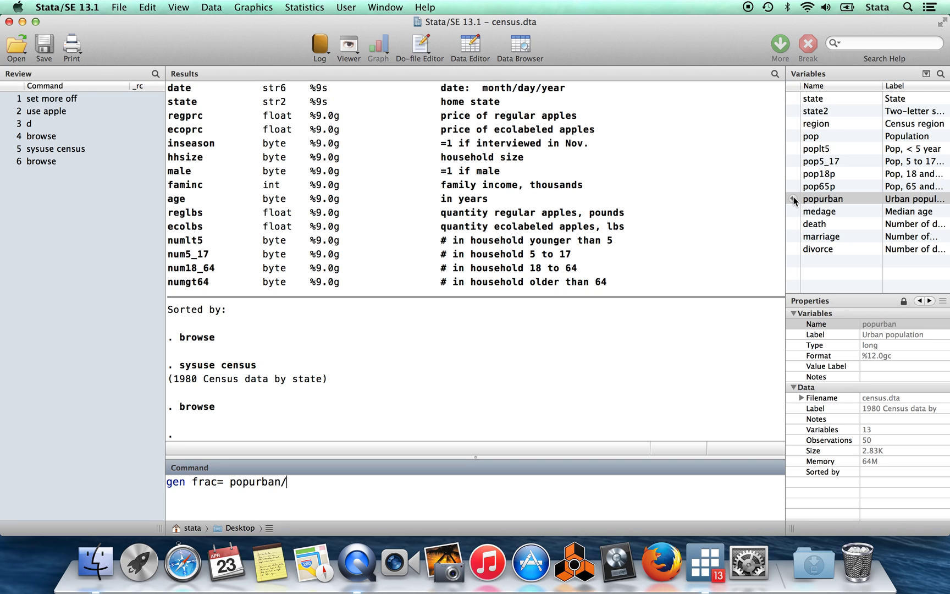
{"action": "left_click", "coordinate": [793, 136]}
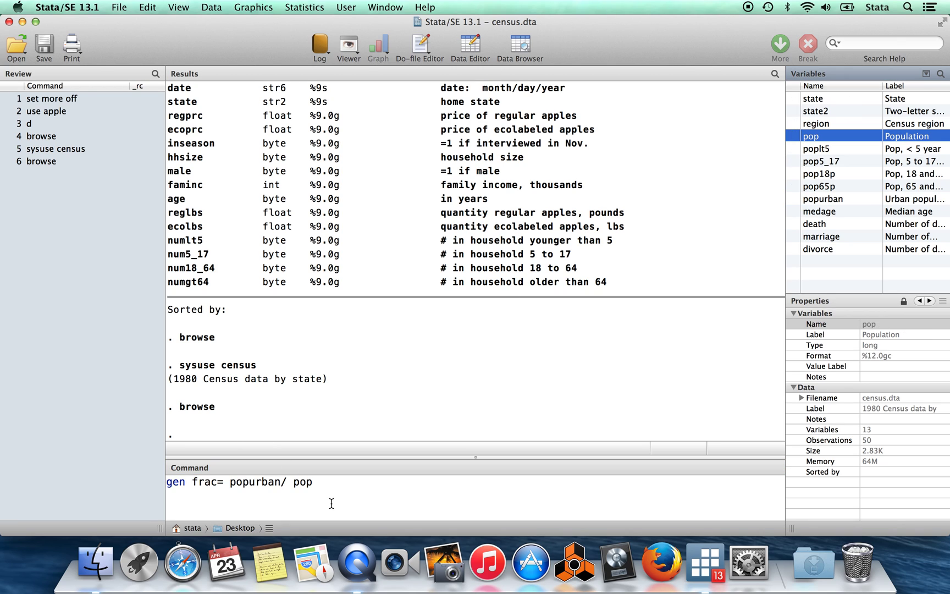
{"action": "key", "text": "Return"}
{"action": "type", "text": "browse"}
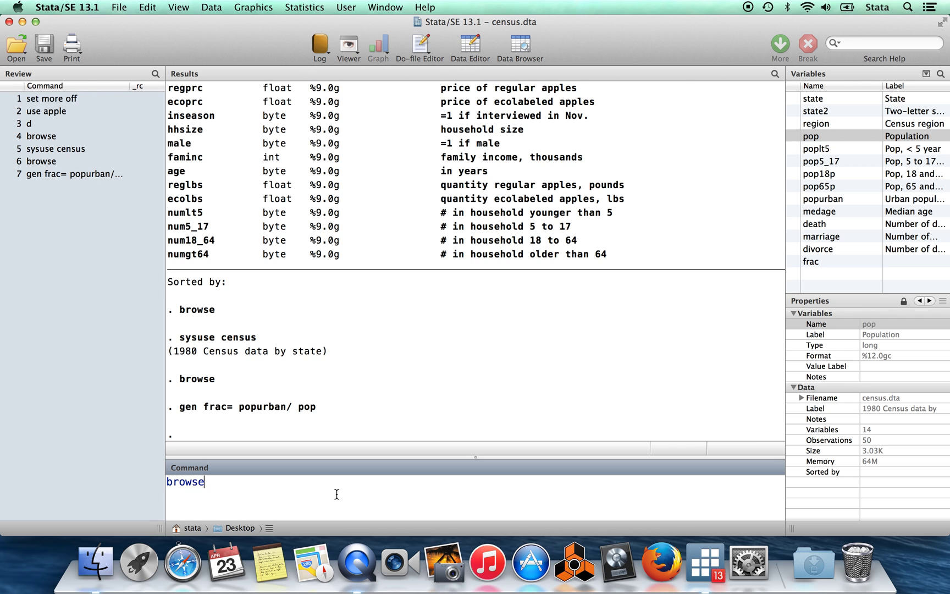
{"action": "key", "text": "Return"}
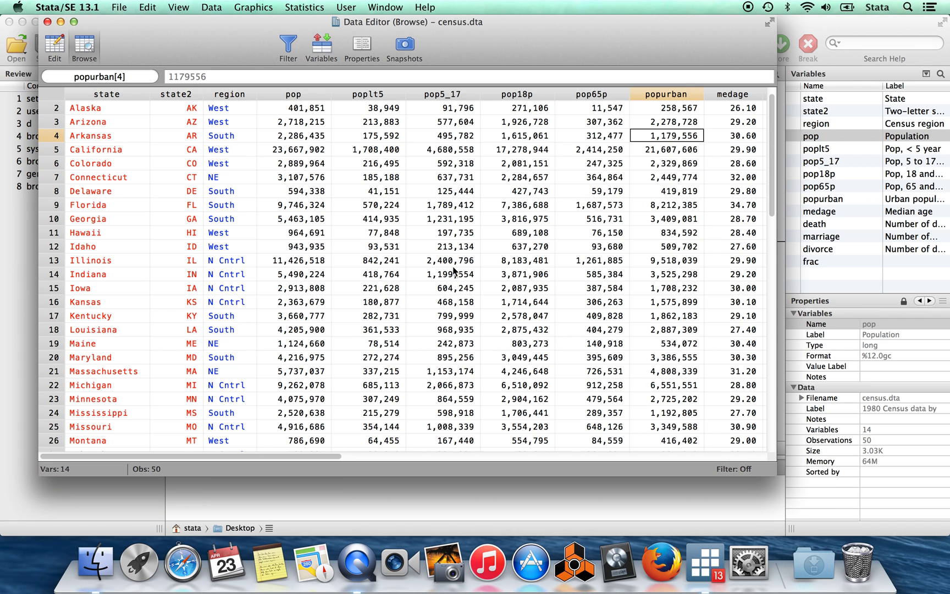
{"action": "key", "text": "Right"}
{"action": "key", "text": "Right"}
{"action": "key", "text": "Right"}
{"action": "key", "text": "Right"}
{"action": "key", "text": "Right"}
{"action": "key", "text": "Left"}
{"action": "key", "text": "Right"}
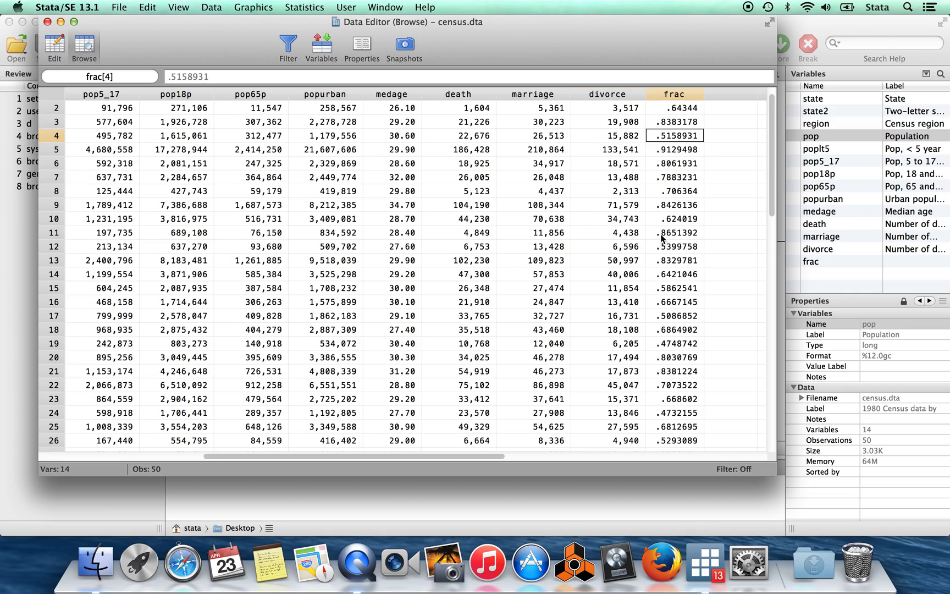
{"action": "scroll", "coordinate": [661, 236], "scroll_direction": "down", "scroll_amount": 4}
{"action": "scroll", "coordinate": [661, 236], "scroll_direction": "down", "scroll_amount": 3}
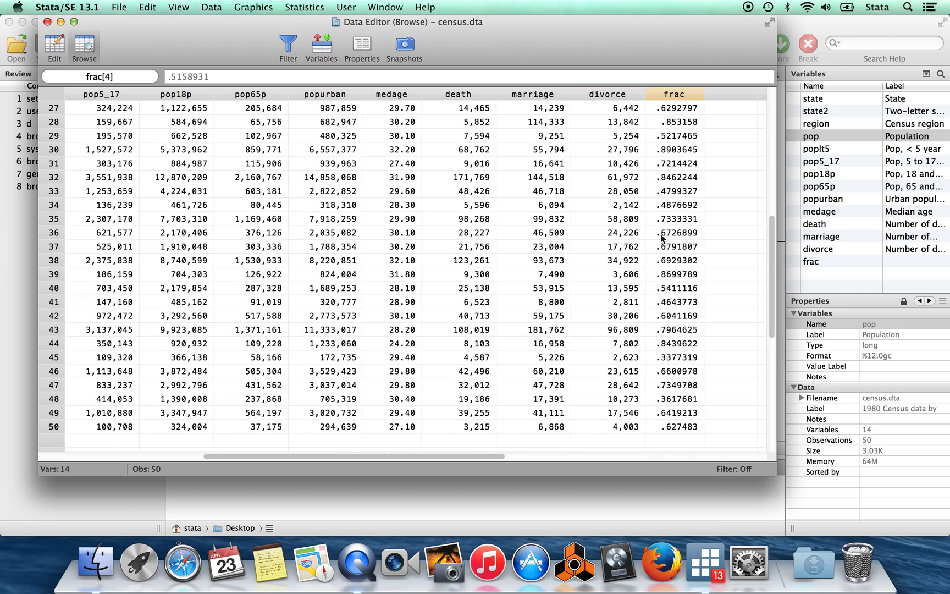
{"action": "scroll", "coordinate": [660, 236], "scroll_direction": "up", "scroll_amount": 10}
{"action": "scroll", "coordinate": [660, 237], "scroll_direction": "left", "scroll_amount": 5}
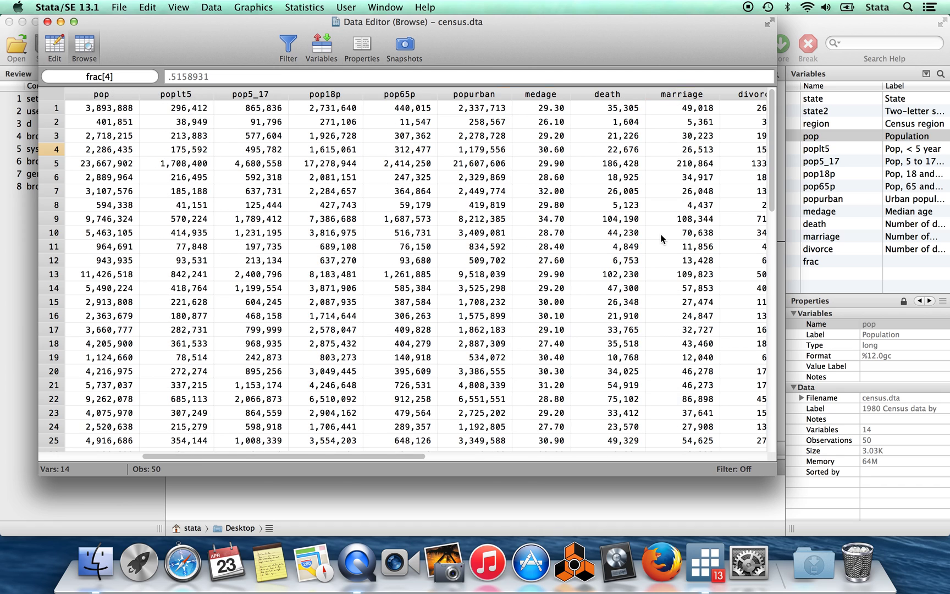
{"action": "scroll", "coordinate": [661, 233], "scroll_direction": "right", "scroll_amount": 5}
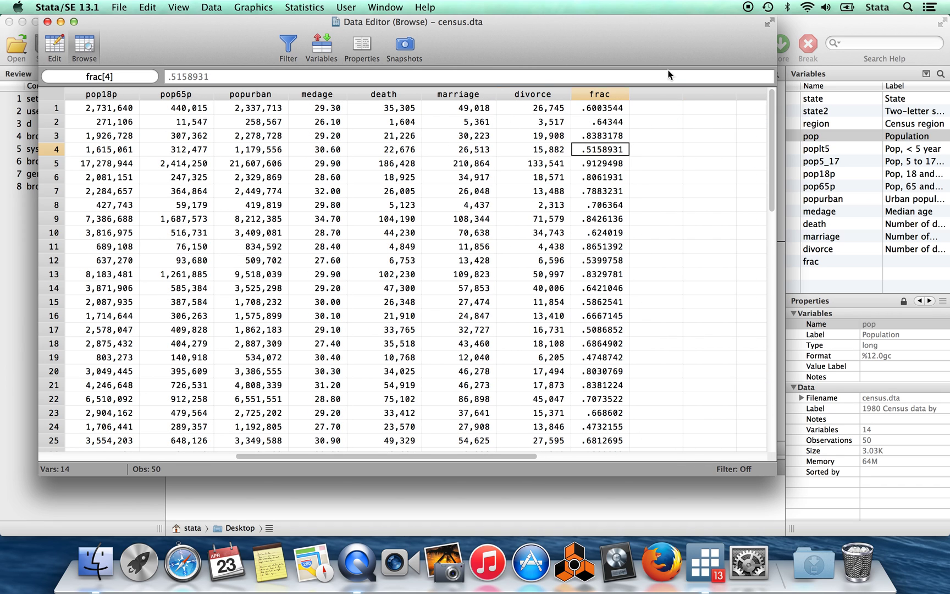
{"action": "key", "text": "super+w"}
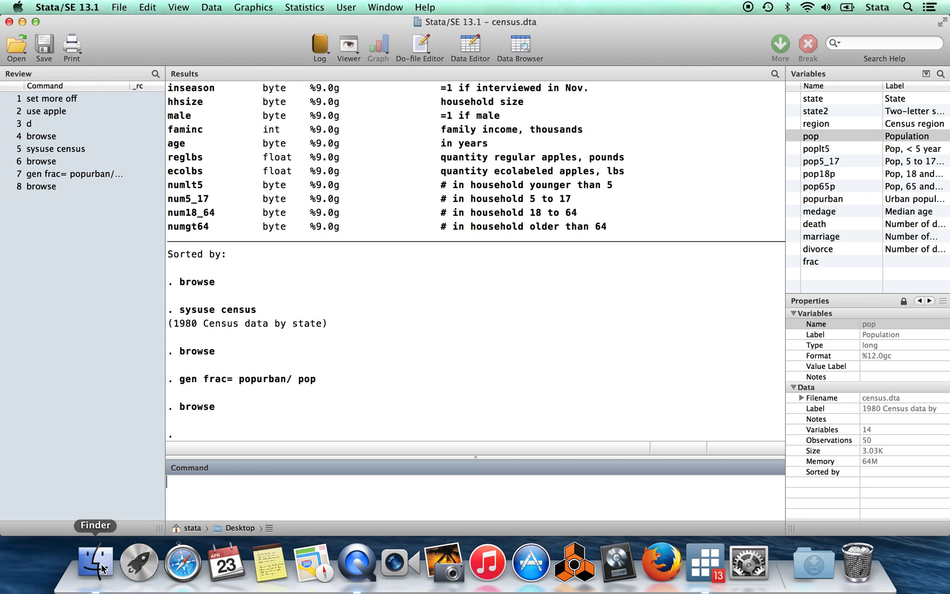
Save the data as census.dta and load the apple dataset.
{"action": "type", "text": "save census"}
{"action": "key", "text": "Return"}
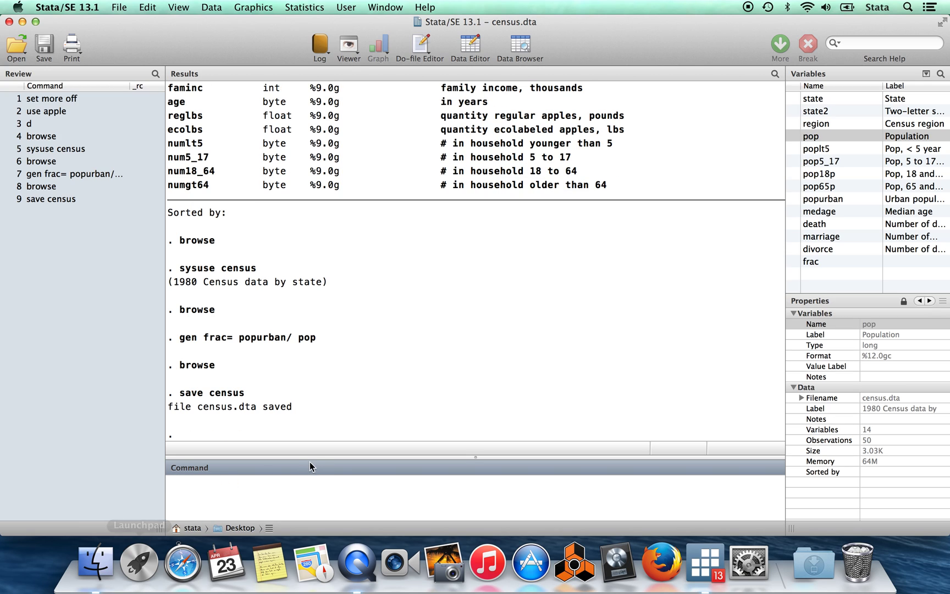
{"action": "left_click", "coordinate": [265, 504]}
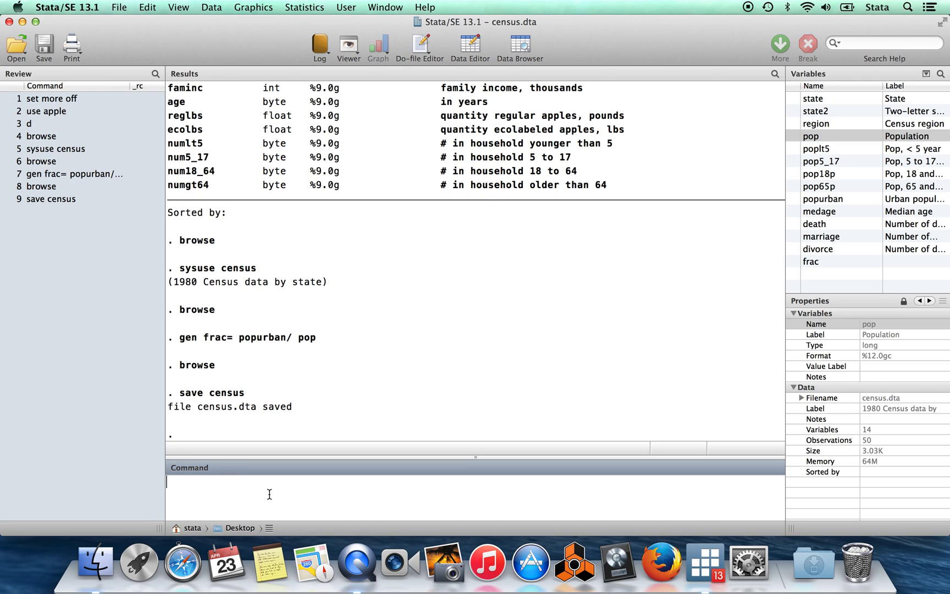
{"action": "type", "text": "use apple"}
{"action": "key", "text": "Return"}
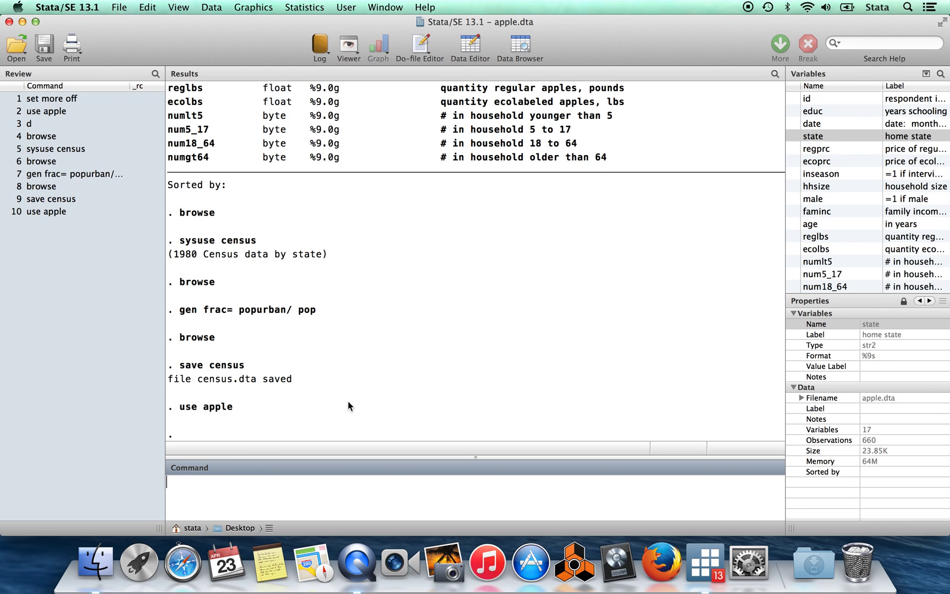
Browse the apple data, check the first row's state value, and close the grid.
{"action": "type", "text": "browse"}
{"action": "key", "text": "Return"}
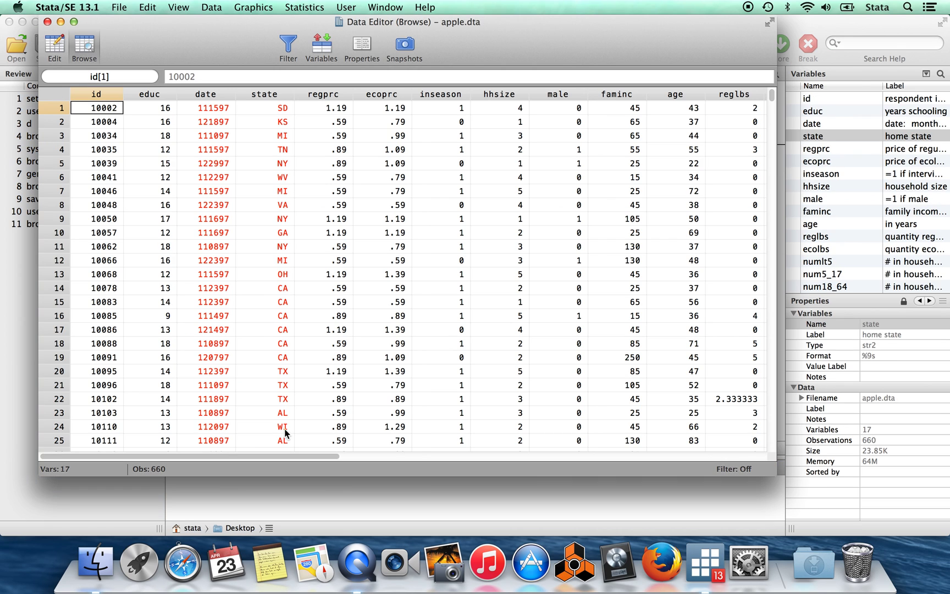
{"action": "left_click", "coordinate": [260, 109]}
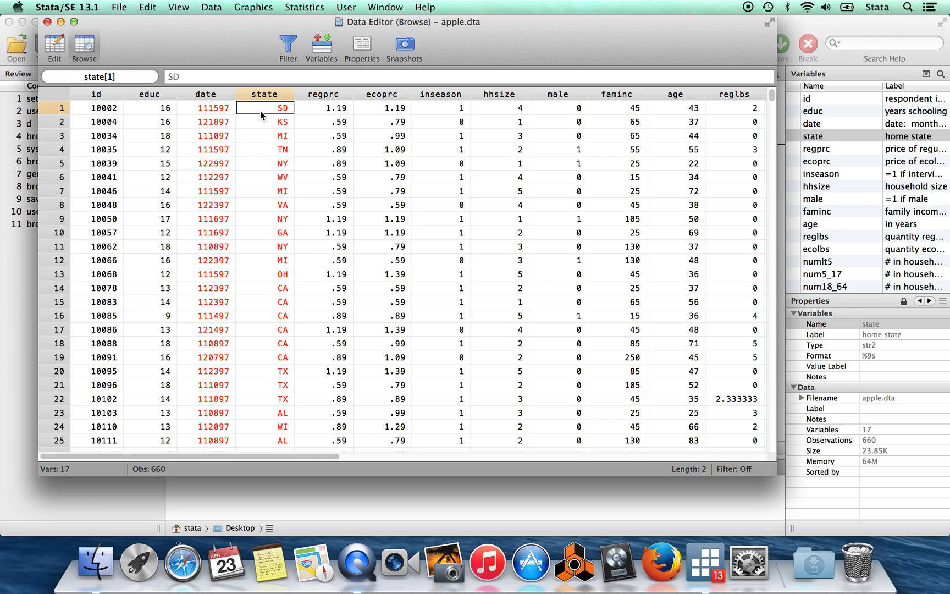
{"action": "key", "text": "super+w"}
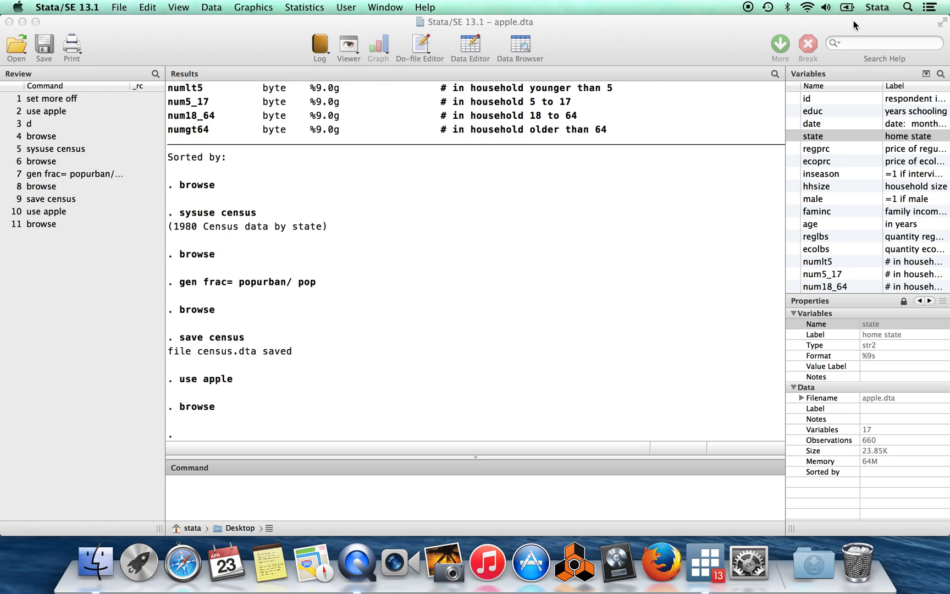
Rename the state variable to state2 with ren state state2.
{"action": "type", "text": "ren state"}
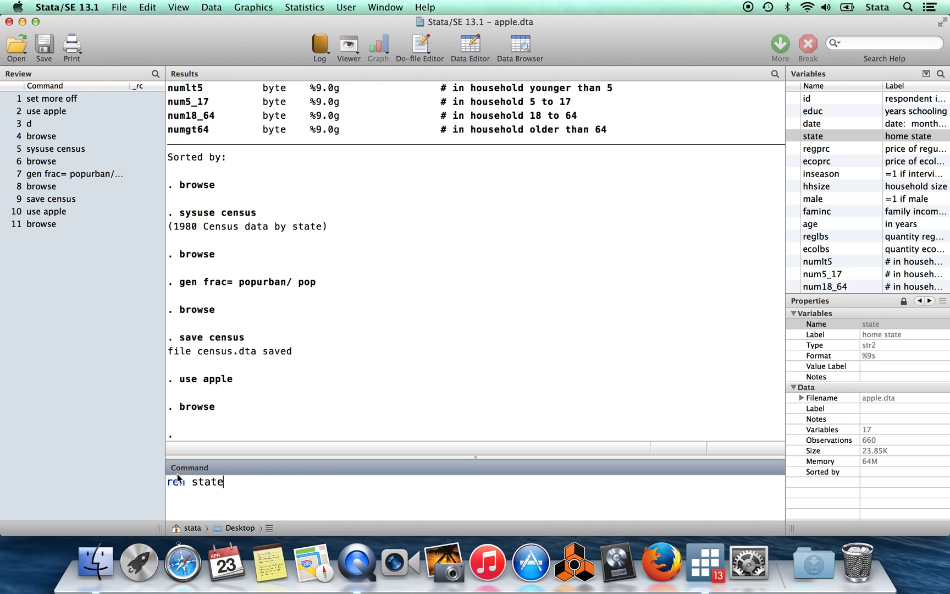
{"action": "type", "text": " state2"}
{"action": "key", "text": "Return"}
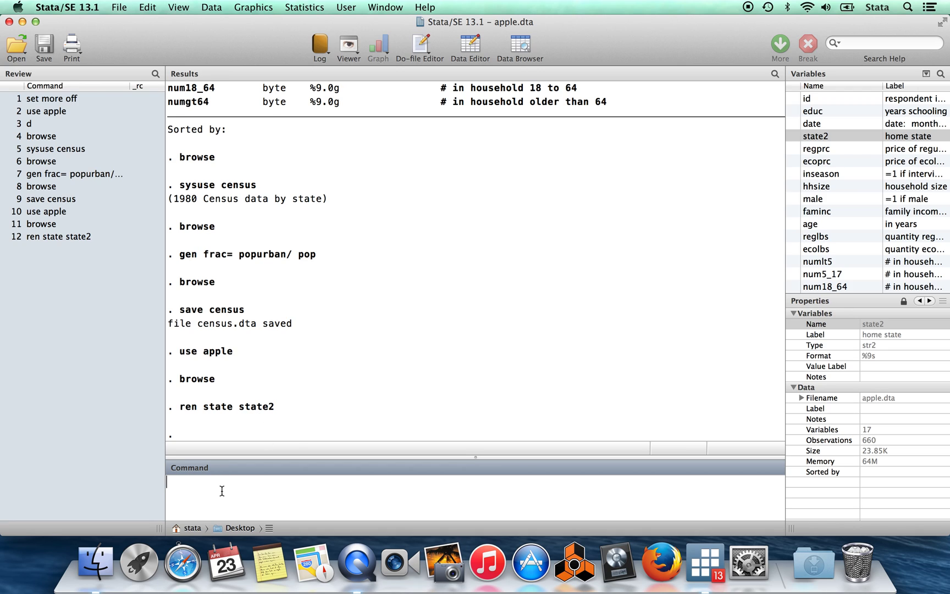
{"action": "left_click_drag", "start_coordinate": [233, 407], "coordinate": [250, 406]}
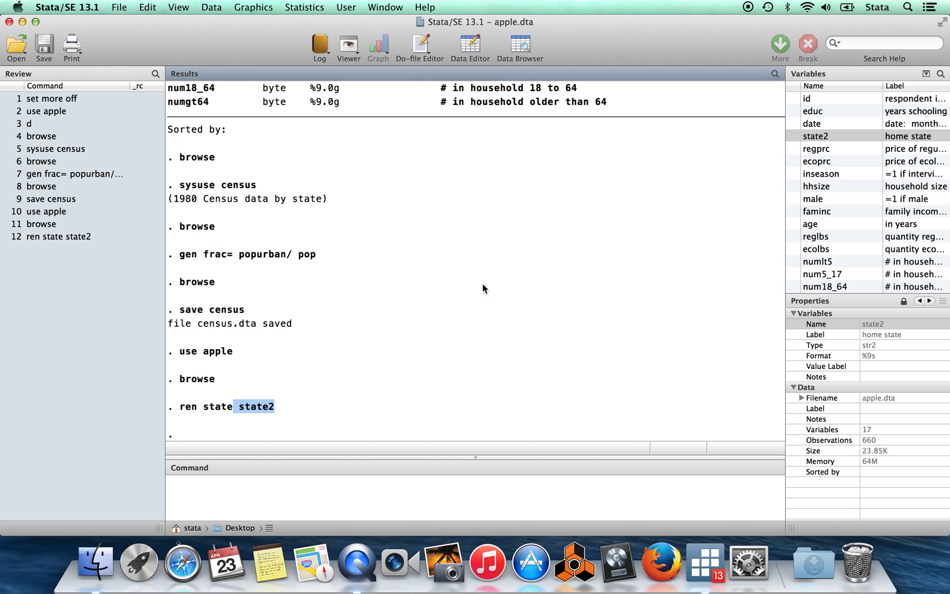
Browse the data to check state2 values around rows 14–17, then close the grid.
{"action": "left_click", "coordinate": [187, 485]}
{"action": "type", "text": "browse"}
{"action": "key", "text": "Return"}
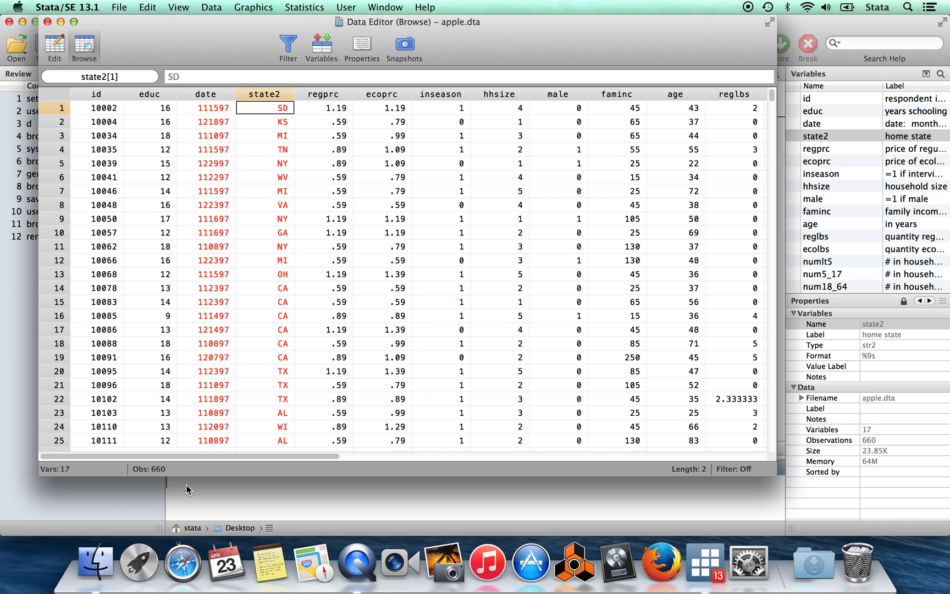
{"action": "left_click", "coordinate": [260, 285]}
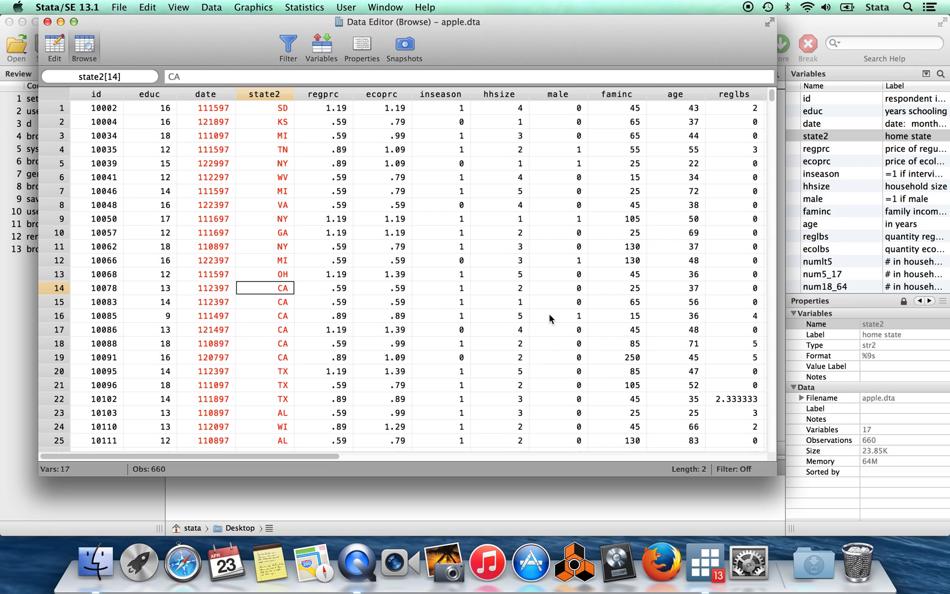
{"action": "left_click", "coordinate": [267, 354]}
{"action": "key", "text": "Up"}
{"action": "key", "text": "Up"}
{"action": "key", "text": "Up"}
{"action": "key", "text": "Up"}
{"action": "key", "text": "Up"}
{"action": "left_click", "coordinate": [358, 510]}
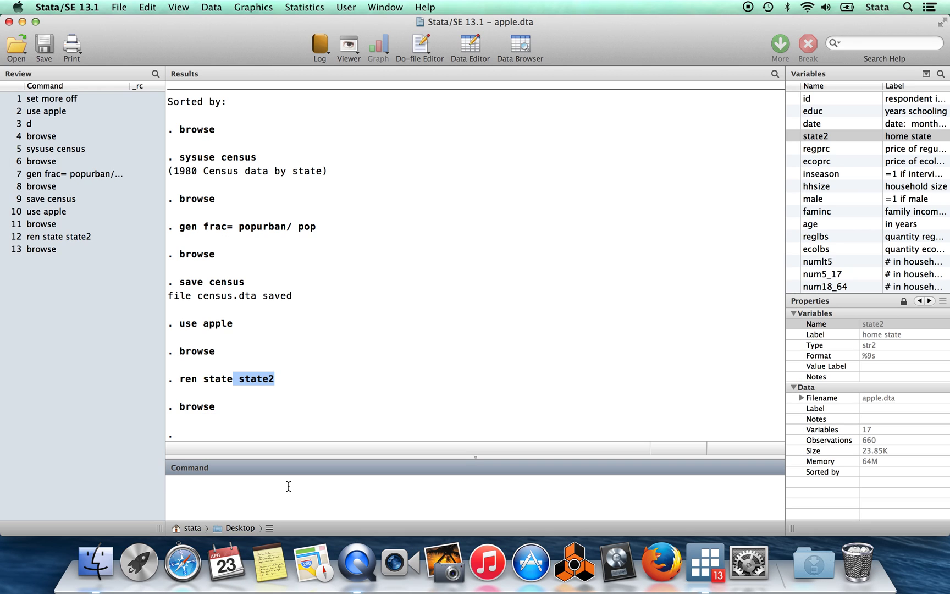
{"action": "type", "text": "help merge"}
{"action": "key", "text": "Return"}
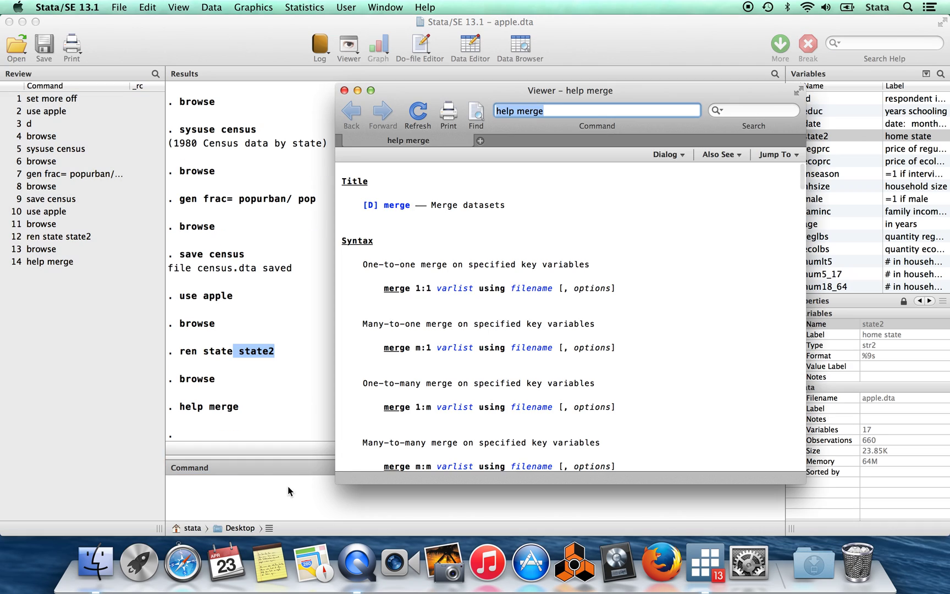
{"action": "left_click", "coordinate": [679, 319]}
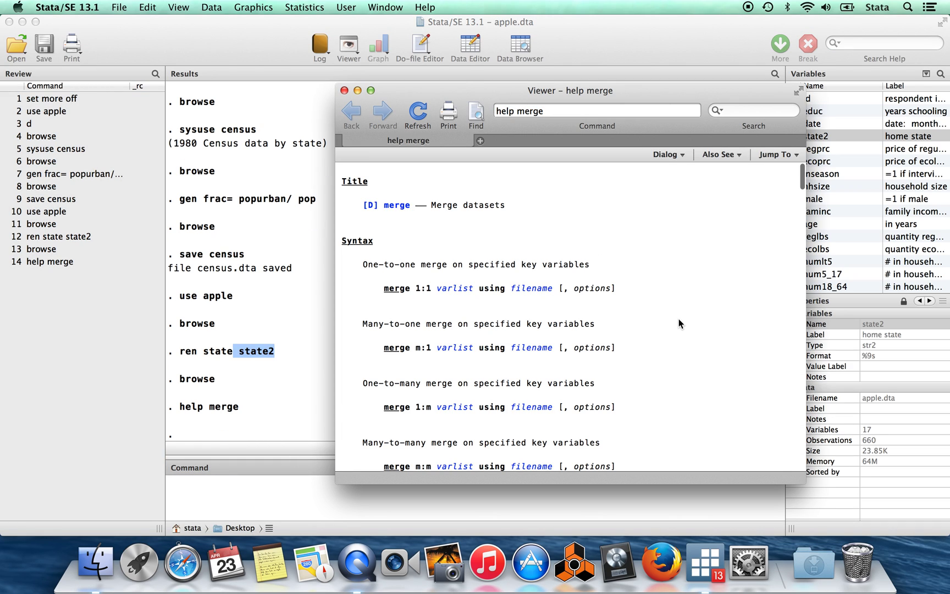
{"action": "scroll", "coordinate": [678, 319], "scroll_direction": "down", "scroll_amount": 2}
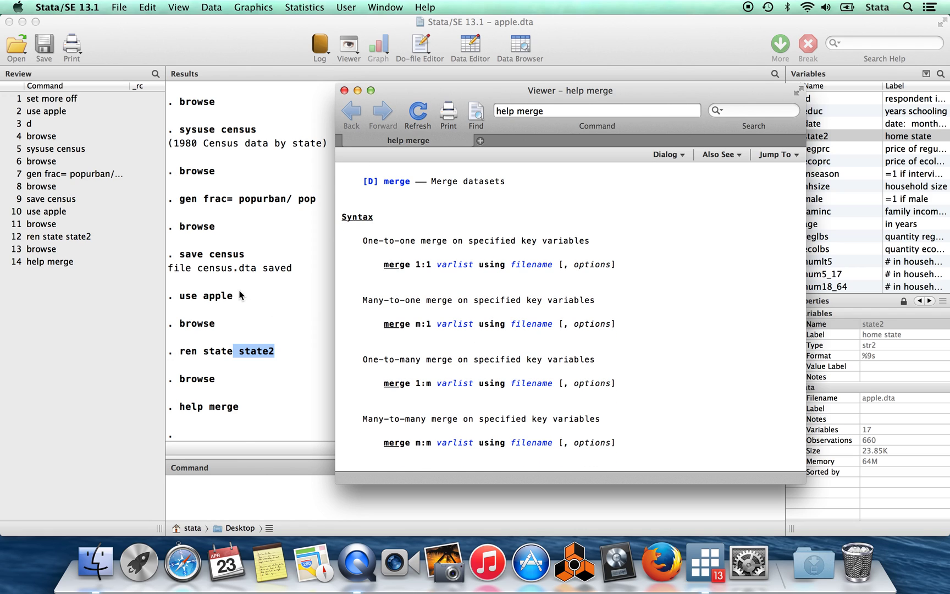
{"action": "scroll", "coordinate": [688, 258], "scroll_direction": "down", "scroll_amount": 2}
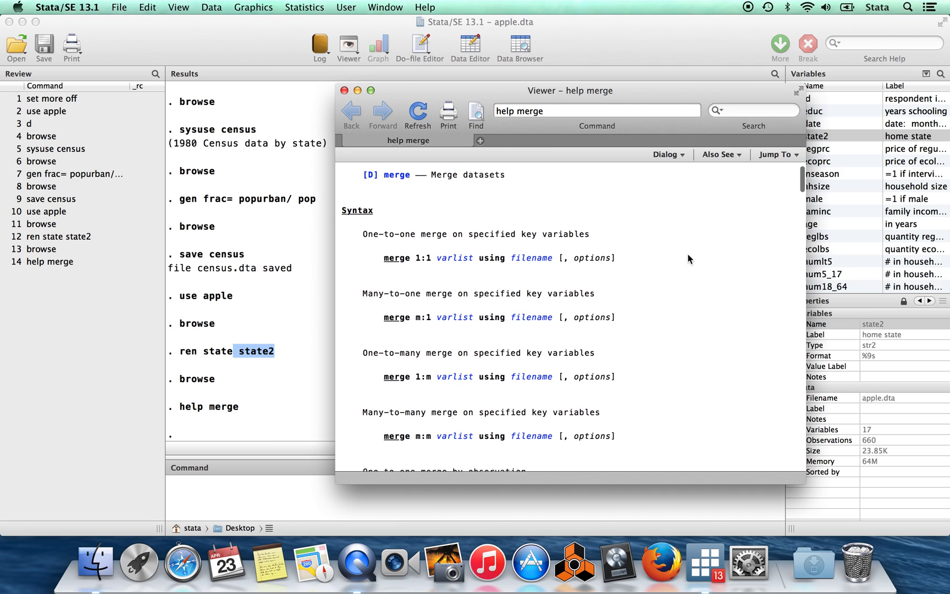
{"action": "scroll", "coordinate": [688, 258], "scroll_direction": "up", "scroll_amount": 2}
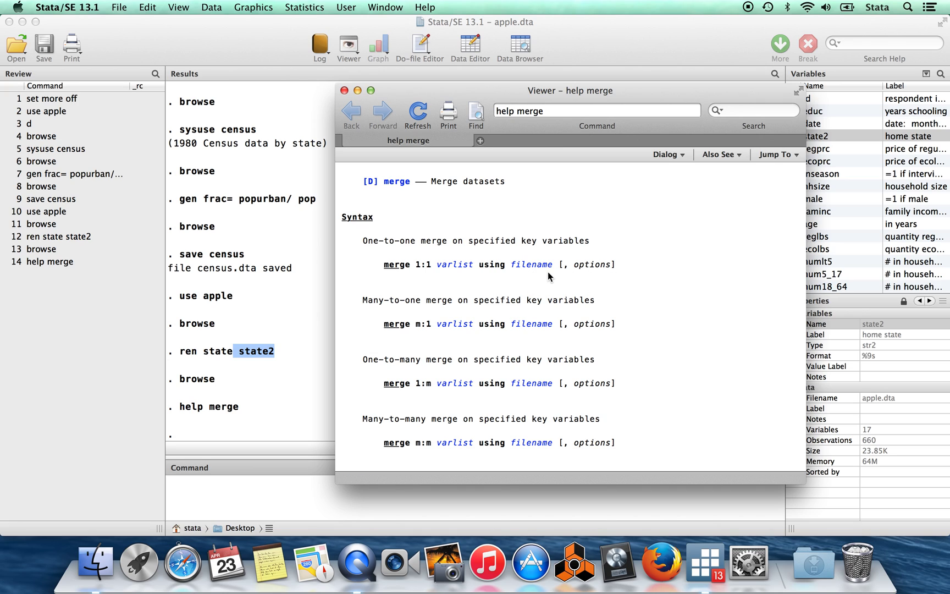
{"action": "left_click_drag", "start_coordinate": [381, 264], "coordinate": [411, 265]}
{"action": "left_click_drag", "start_coordinate": [413, 324], "coordinate": [418, 324]}
{"action": "left_click_drag", "start_coordinate": [475, 333], "coordinate": [471, 328]}
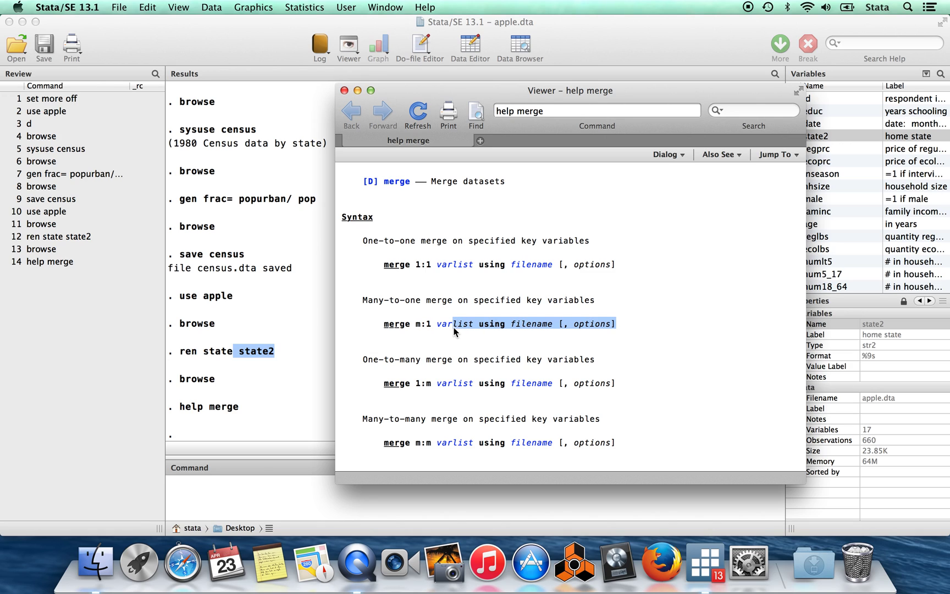
{"action": "left_click", "coordinate": [435, 330]}
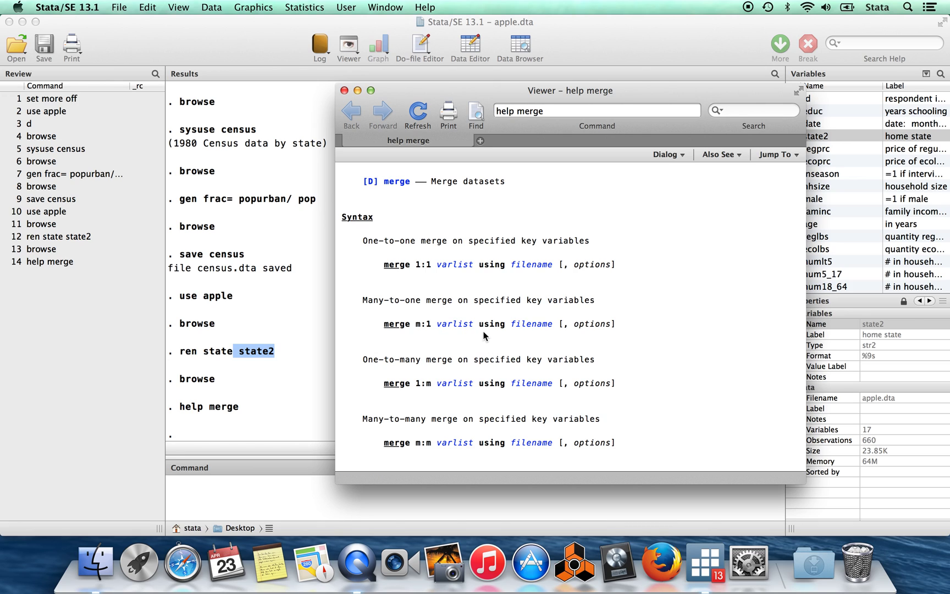
{"action": "left_click_drag", "start_coordinate": [480, 325], "coordinate": [553, 326]}
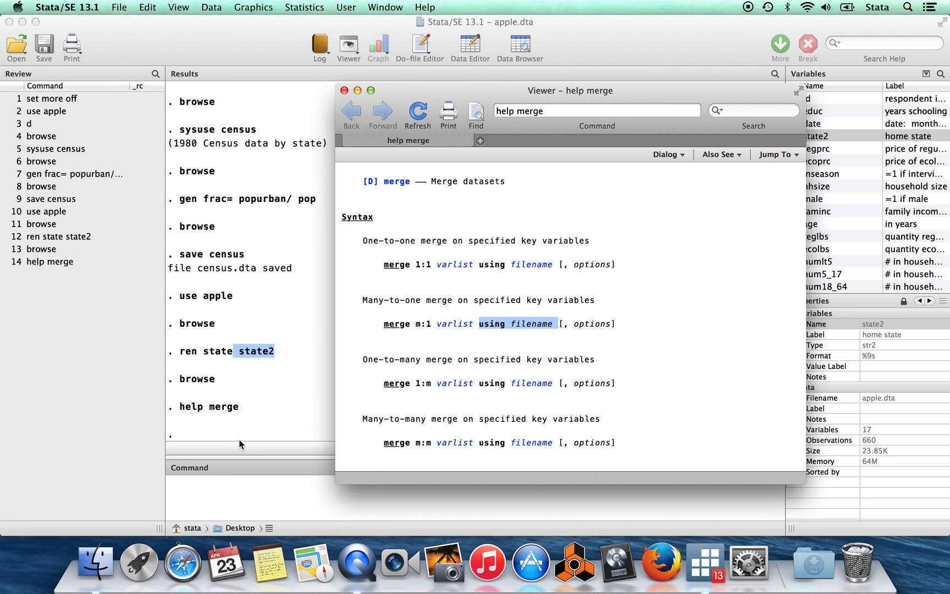
{"action": "left_click", "coordinate": [253, 499]}
{"action": "left_click", "coordinate": [254, 497]}
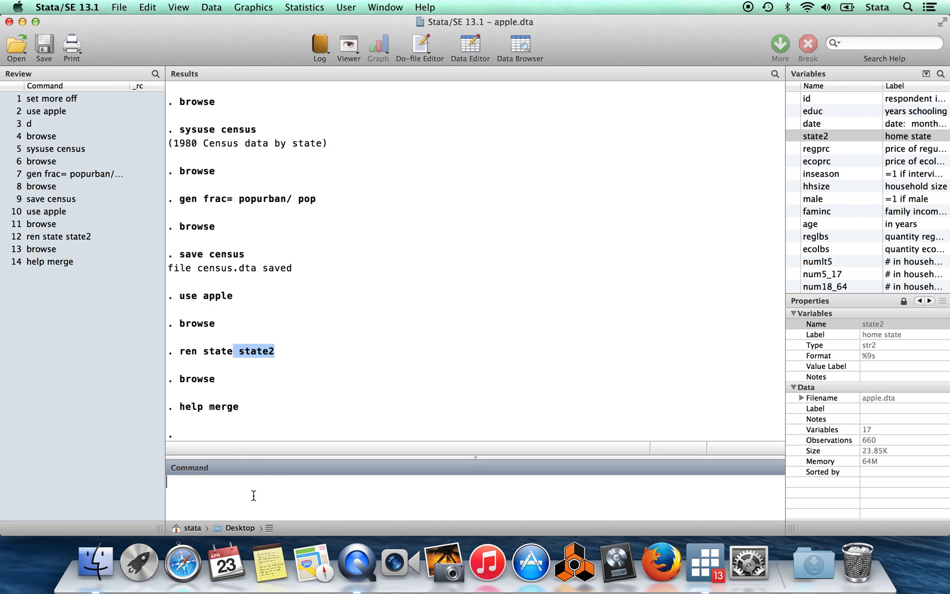
Merge census m:1 on state2, note 657 matched and 5 unmatched, then browse the result.
{"action": "type", "text": "merge m:1 state2 us"}
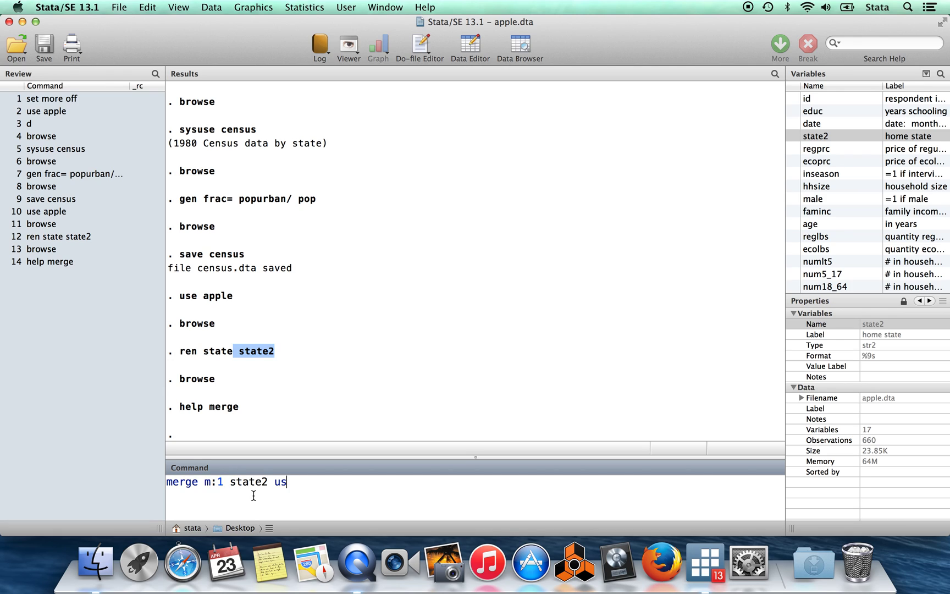
{"action": "type", "text": "ing census"}
{"action": "key", "text": "Return"}
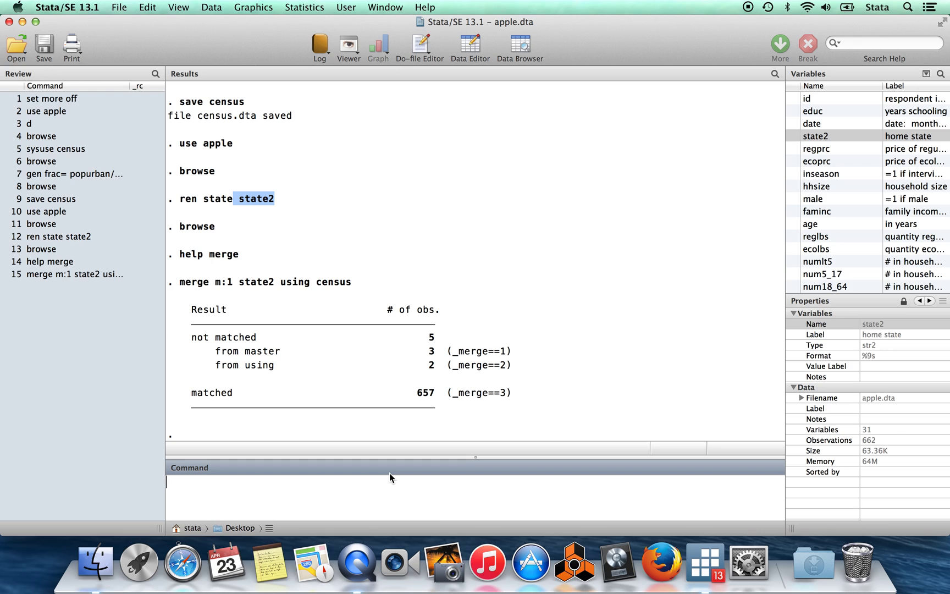
{"action": "type", "text": "browse"}
{"action": "left_click_drag", "start_coordinate": [440, 396], "coordinate": [418, 397]}
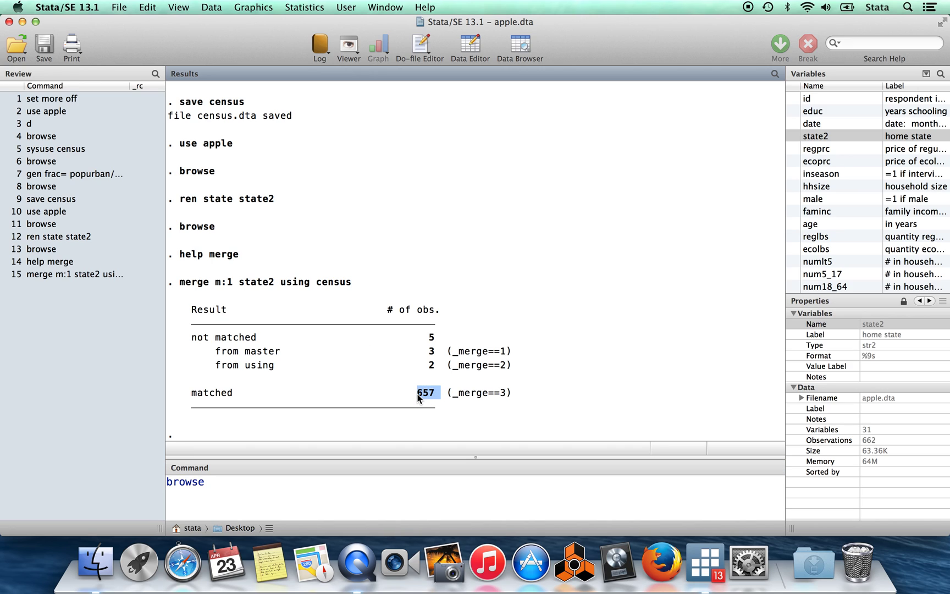
{"action": "left_click_drag", "start_coordinate": [435, 332], "coordinate": [434, 352]}
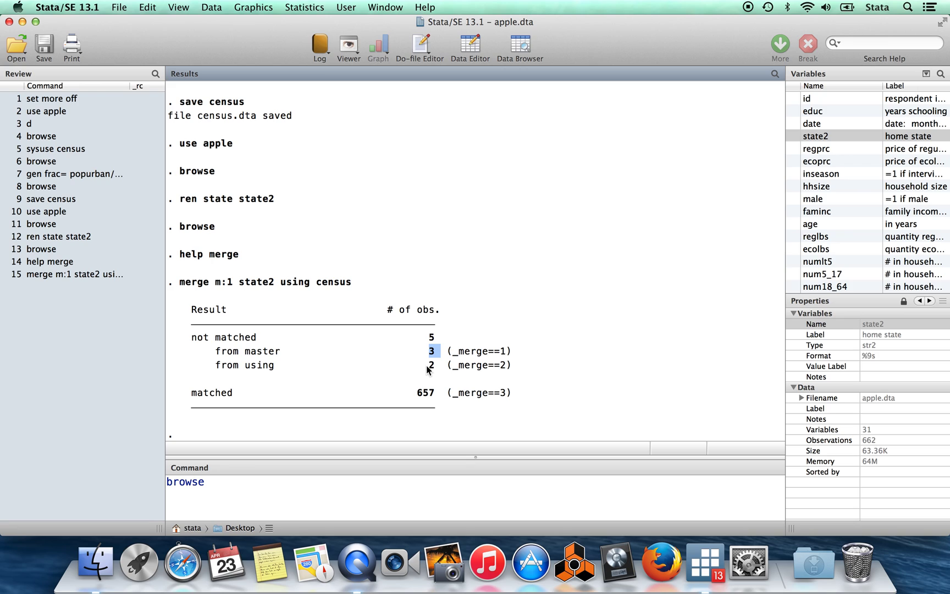
{"action": "left_click_drag", "start_coordinate": [426, 365], "coordinate": [427, 366]}
{"action": "left_click", "coordinate": [223, 487]}
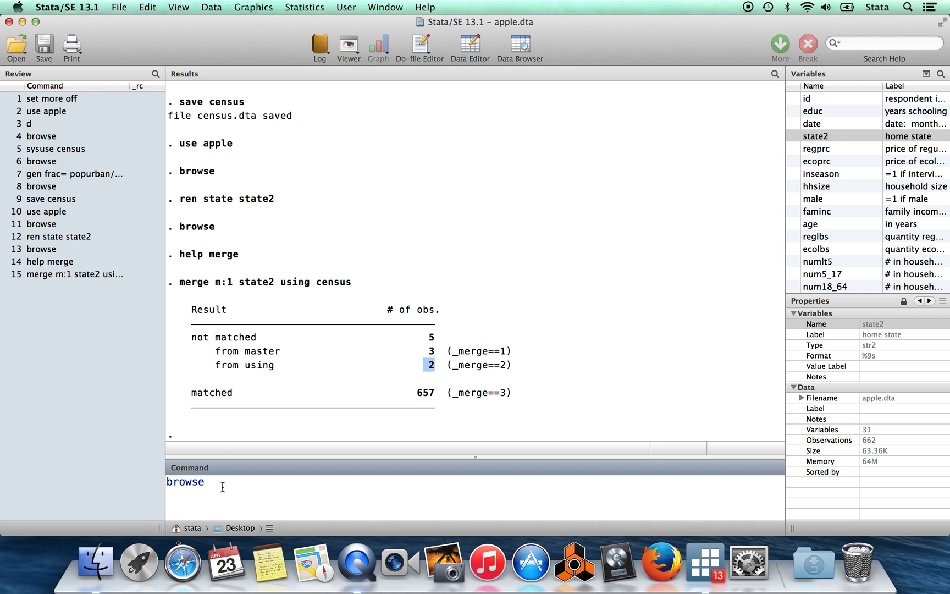
{"action": "key", "text": "Return"}
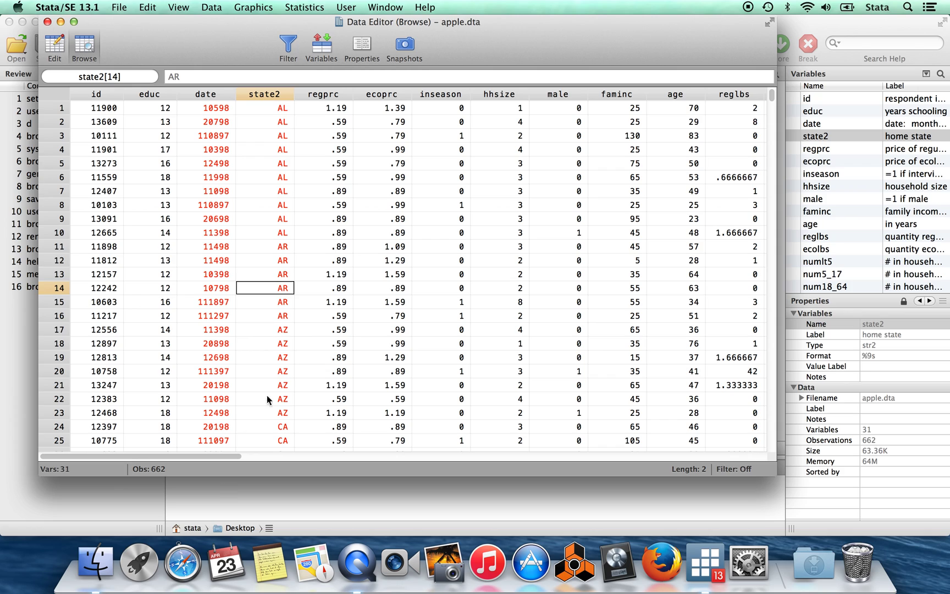
Inspect the first rows' state2, regprc, inseason and census variables.
{"action": "key", "text": "Up"}
{"action": "key", "text": "Up"}
{"action": "key", "text": "Up"}
{"action": "key", "text": "Up"}
{"action": "key", "text": "Up"}
{"action": "key", "text": "Up"}
{"action": "key", "text": "Up"}
{"action": "key", "text": "Up"}
{"action": "key", "text": "Up"}
{"action": "key", "text": "Up"}
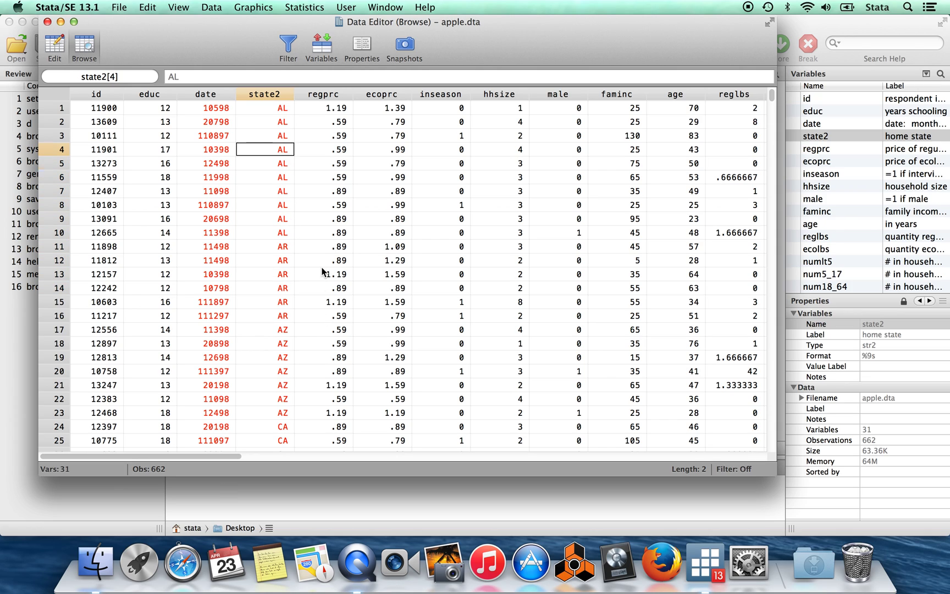
{"action": "key", "text": "Up"}
{"action": "key", "text": "Up"}
{"action": "key", "text": "Up"}
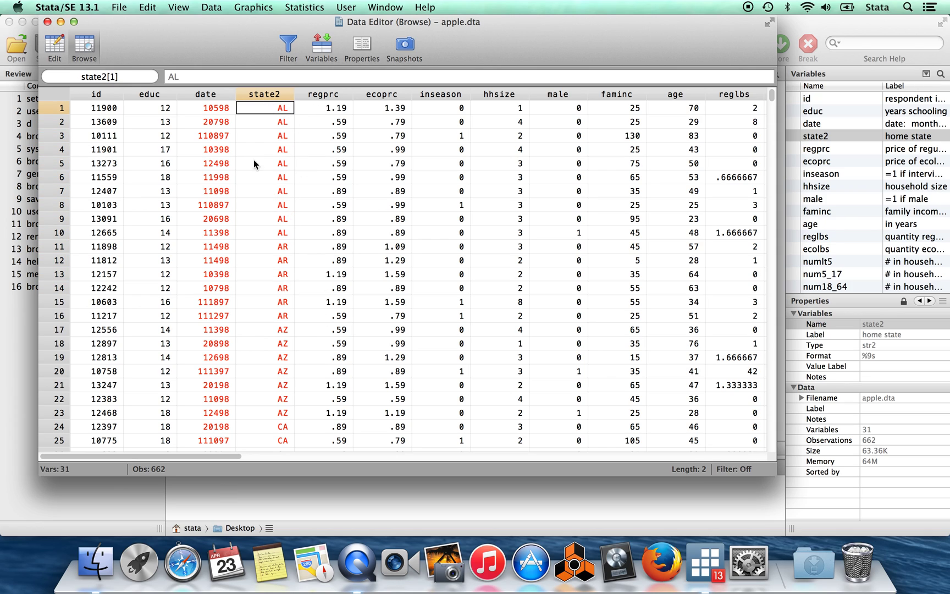
{"action": "key", "text": "Down"}
{"action": "key", "text": "Down"}
{"action": "key", "text": "Down"}
{"action": "key", "text": "Down"}
{"action": "key", "text": "Down"}
{"action": "key", "text": "Down"}
{"action": "key", "text": "Down"}
{"action": "key", "text": "Down"}
{"action": "key", "text": "Down"}
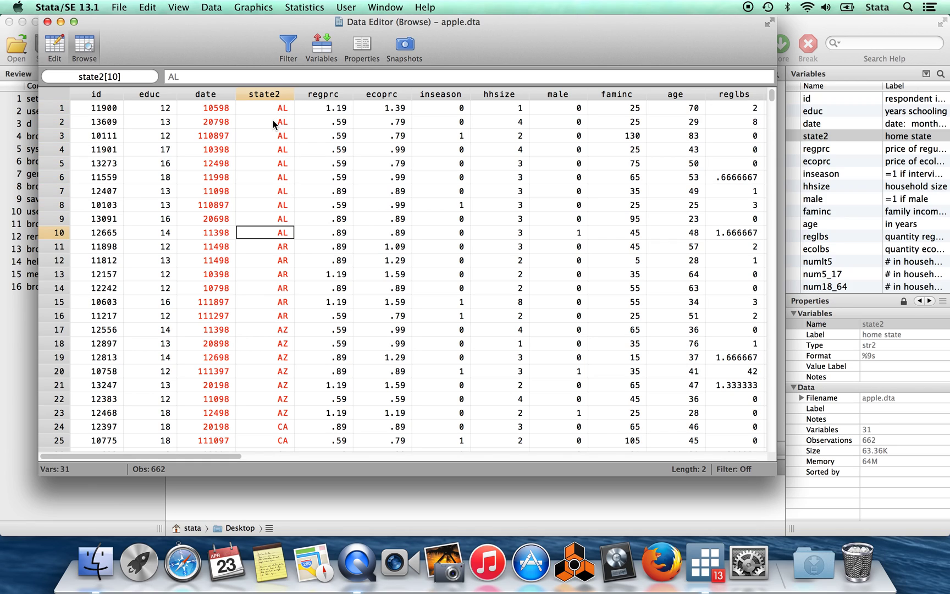
{"action": "key", "text": "Right"}
{"action": "key", "text": "Up"}
{"action": "key", "text": "Right"}
{"action": "key", "text": "Right"}
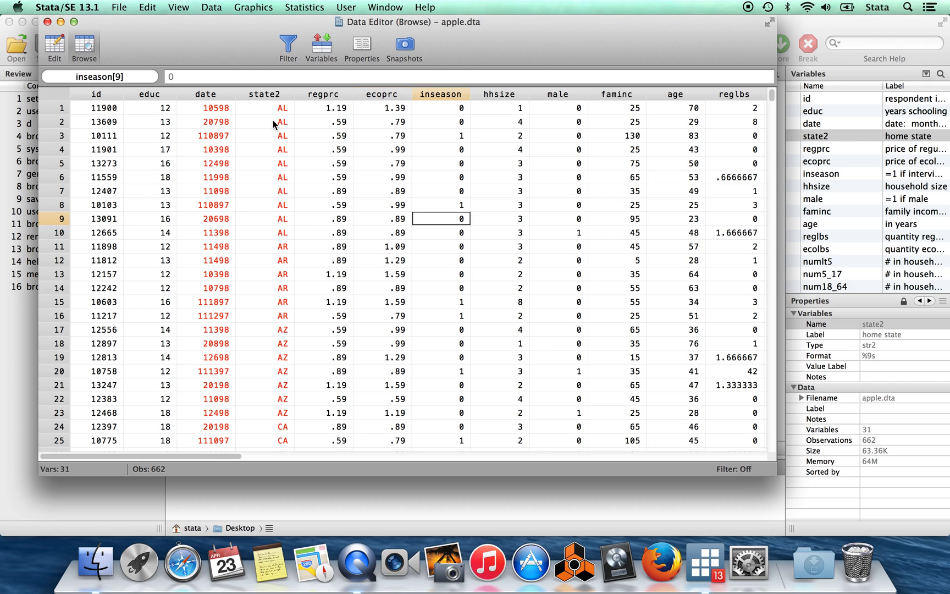
{"action": "key", "text": "Right"}
{"action": "key", "text": "Right"}
{"action": "key", "text": "Right"}
{"action": "key", "text": "Right"}
{"action": "key", "text": "Right"}
{"action": "key", "text": "Right"}
{"action": "key", "text": "Right"}
{"action": "key", "text": "Right"}
{"action": "key", "text": "Right"}
{"action": "key", "text": "Right"}
{"action": "key", "text": "Right"}
{"action": "key", "text": "Right"}
{"action": "key", "text": "Right"}
{"action": "key", "text": "Right"}
{"action": "key", "text": "Right"}
{"action": "key", "text": "Left"}
{"action": "key", "text": "Left"}
{"action": "key", "text": "Left"}
{"action": "key", "text": "Left"}
Check row 9's pop, marriage and frac values, then row 6's _merge value.
{"action": "key", "text": "Right"}
{"action": "key", "text": "Right"}
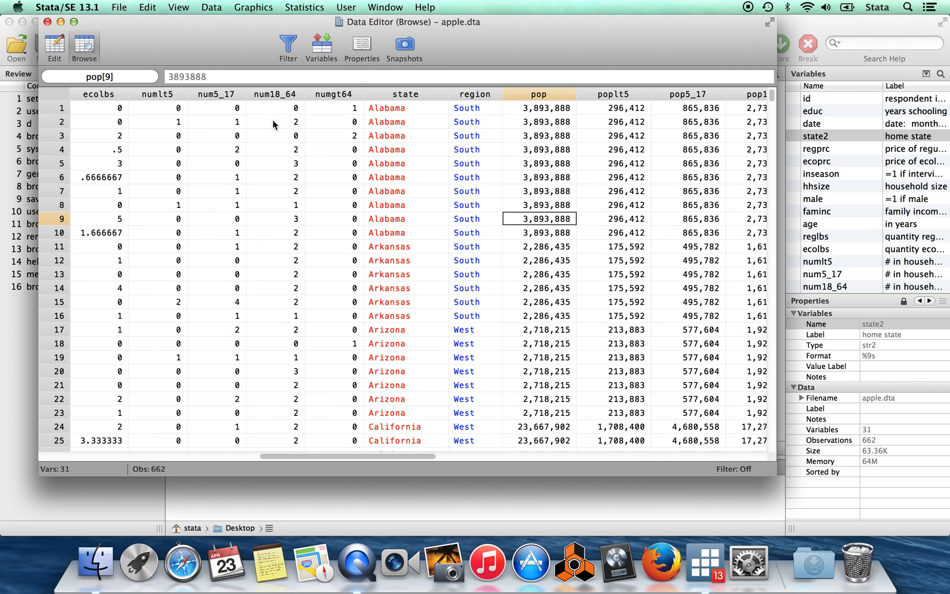
{"action": "key", "text": "Right"}
{"action": "key", "text": "Right"}
{"action": "key", "text": "Right"}
{"action": "key", "text": "Right"}
{"action": "key", "text": "Right"}
{"action": "key", "text": "Right"}
{"action": "key", "text": "Right"}
{"action": "key", "text": "Right"}
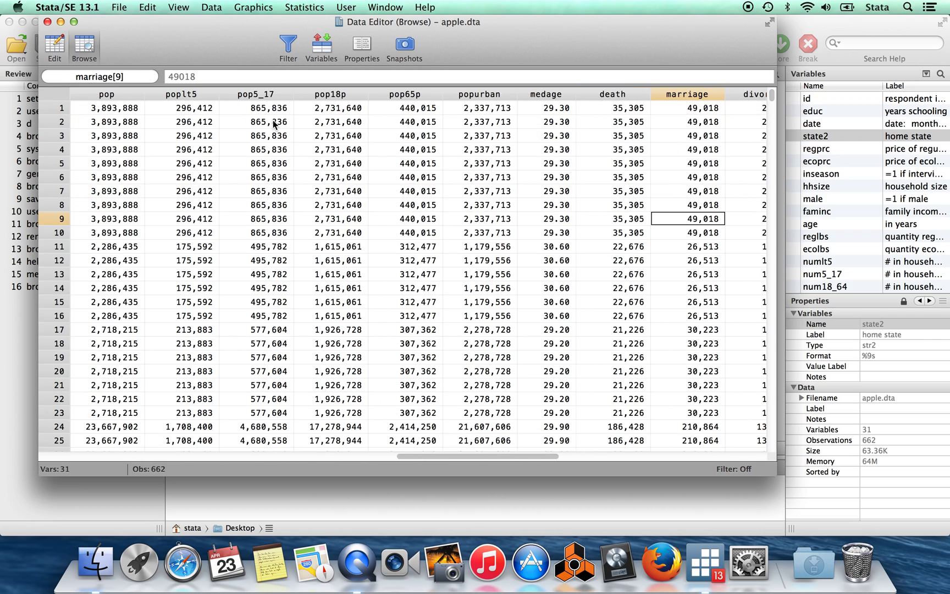
{"action": "key", "text": "Right"}
{"action": "key", "text": "Right"}
{"action": "key", "text": "Right"}
{"action": "key", "text": "Left"}
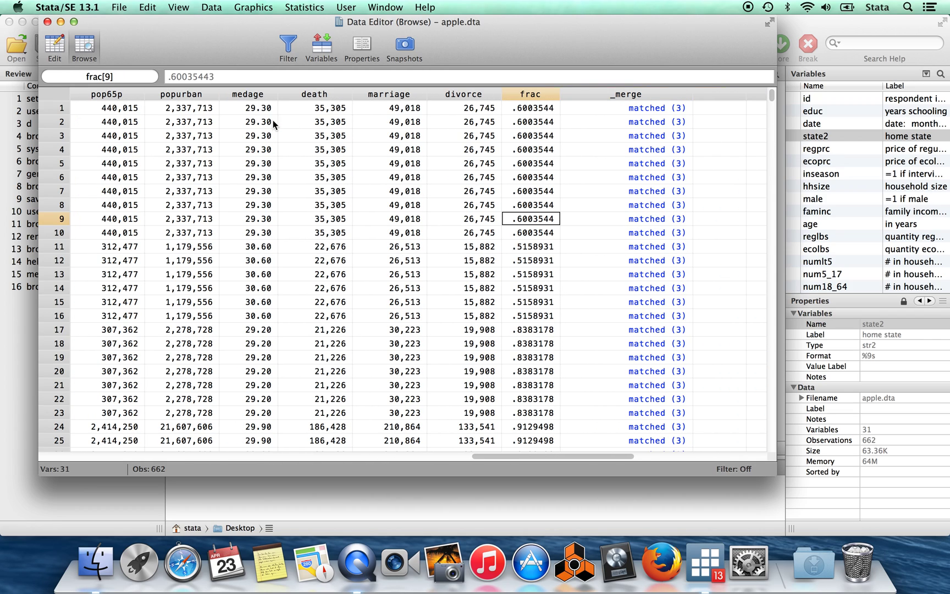
{"action": "key", "text": "Up"}
{"action": "key", "text": "Up"}
{"action": "key", "text": "Up"}
{"action": "key", "text": "Up"}
{"action": "key", "text": "Up"}
{"action": "key", "text": "Down"}
{"action": "key", "text": "Down"}
{"action": "key", "text": "Down"}
{"action": "key", "text": "Down"}
{"action": "key", "text": "Down"}
{"action": "key", "text": "Down"}
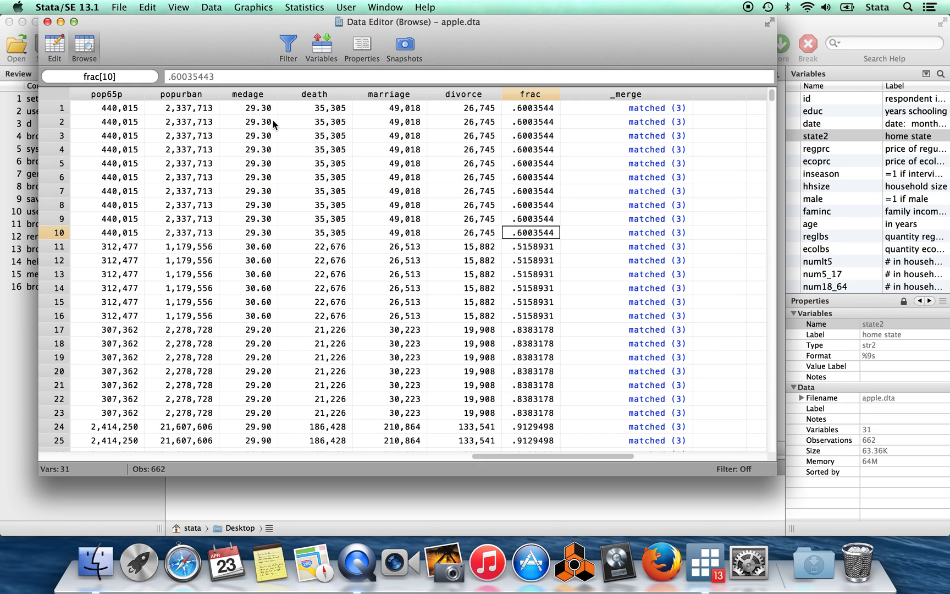
{"action": "key", "text": "Up"}
{"action": "key", "text": "Up"}
{"action": "key", "text": "Up"}
{"action": "key", "text": "Up"}
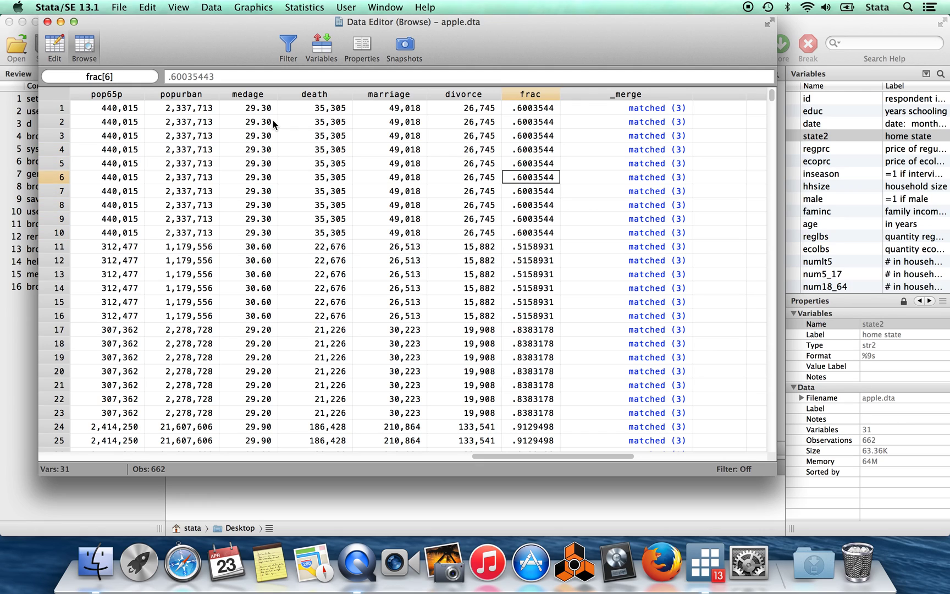
{"action": "key", "text": "Right"}
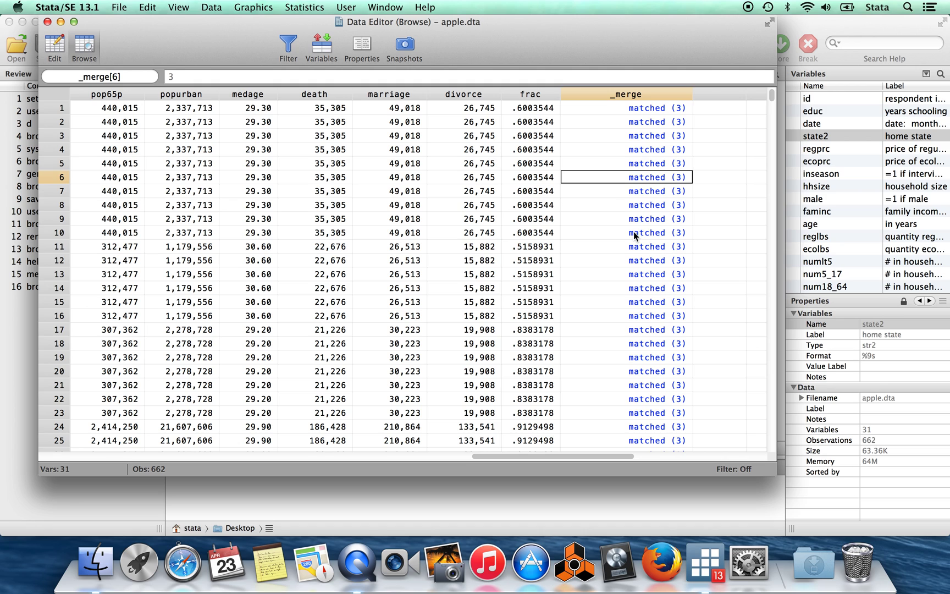
Scroll down to the master-only rows and check their _merge values near row 106.
{"action": "scroll", "coordinate": [633, 232], "scroll_direction": "down", "scroll_amount": 5}
{"action": "scroll", "coordinate": [633, 232], "scroll_direction": "left", "scroll_amount": 2}
{"action": "scroll", "coordinate": [633, 235], "scroll_direction": "down", "scroll_amount": 5}
{"action": "scroll", "coordinate": [633, 235], "scroll_direction": "right", "scroll_amount": 3}
{"action": "scroll", "coordinate": [633, 235], "scroll_direction": "left", "scroll_amount": 1}
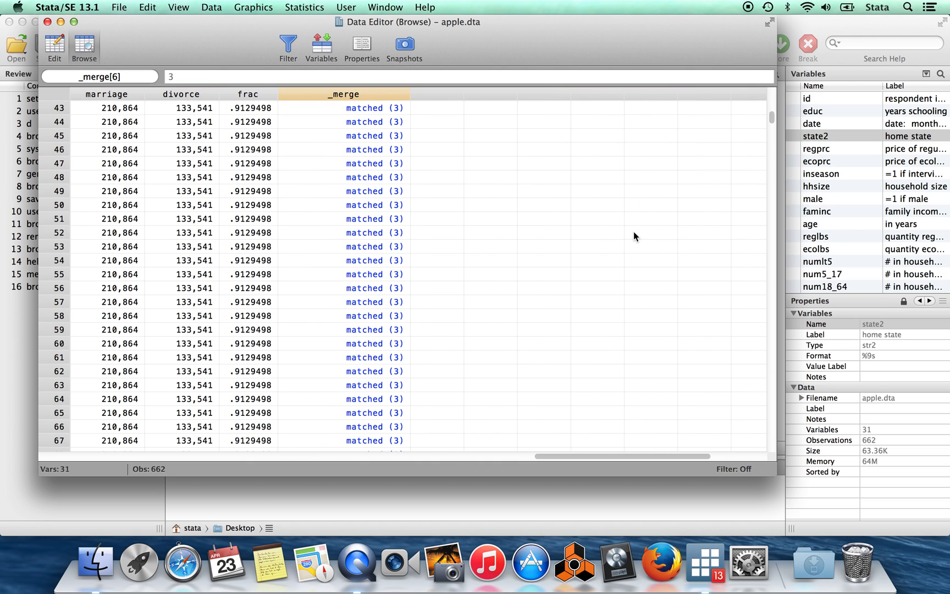
{"action": "scroll", "coordinate": [633, 235], "scroll_direction": "down", "scroll_amount": 15}
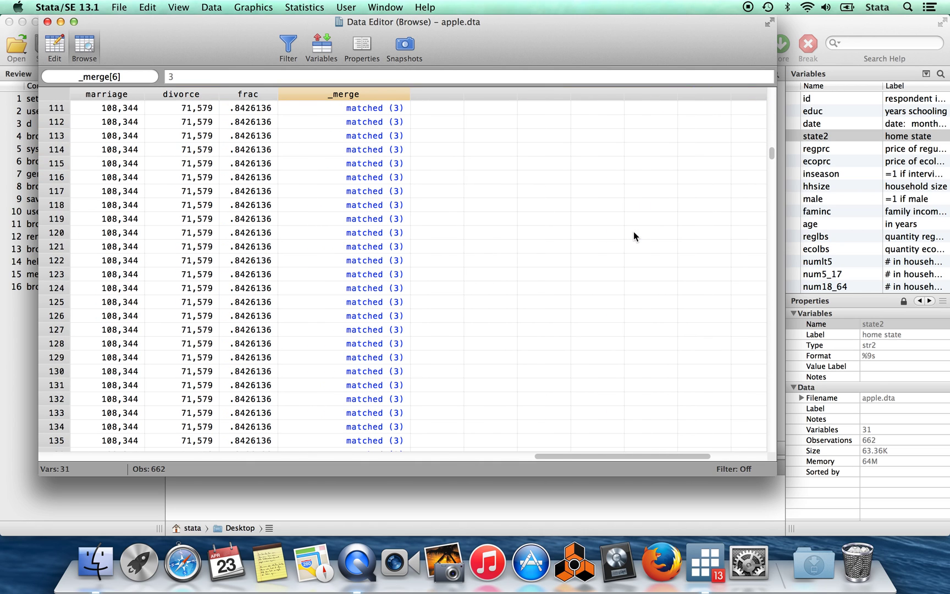
{"action": "scroll", "coordinate": [633, 235], "scroll_direction": "up", "scroll_amount": 2}
{"action": "scroll", "coordinate": [633, 235], "scroll_direction": "up", "scroll_amount": 1}
{"action": "left_click", "coordinate": [314, 187]}
{"action": "key", "text": "Down"}
{"action": "key", "text": "Down"}
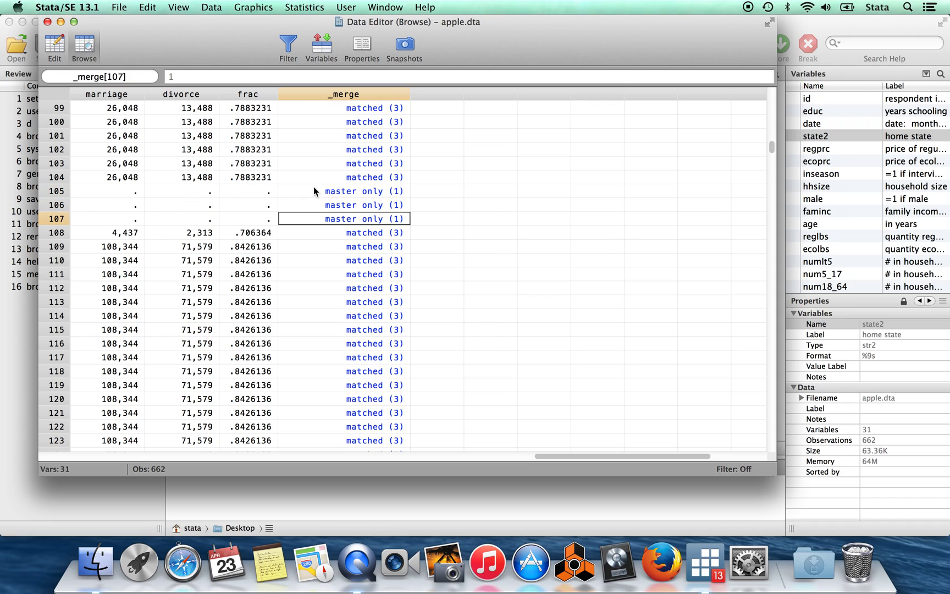
Inspect rows 105–107 across state names, hhsize, census variables and _merge.
{"action": "key", "text": "Left"}
{"action": "key", "text": "Left"}
{"action": "key", "text": "Left"}
{"action": "key", "text": "Left"}
{"action": "key", "text": "Left"}
{"action": "key", "text": "Left"}
{"action": "key", "text": "Left"}
{"action": "key", "text": "Left"}
{"action": "key", "text": "Left"}
{"action": "key", "text": "Left"}
{"action": "key", "text": "Left"}
{"action": "key", "text": "Left"}
{"action": "key", "text": "Left"}
{"action": "key", "text": "Left"}
{"action": "key", "text": "Left"}
{"action": "key", "text": "Left"}
{"action": "key", "text": "Left"}
{"action": "key", "text": "Left"}
{"action": "key", "text": "Left"}
{"action": "key", "text": "Left"}
{"action": "key", "text": "Left"}
{"action": "key", "text": "Left"}
{"action": "key", "text": "Left"}
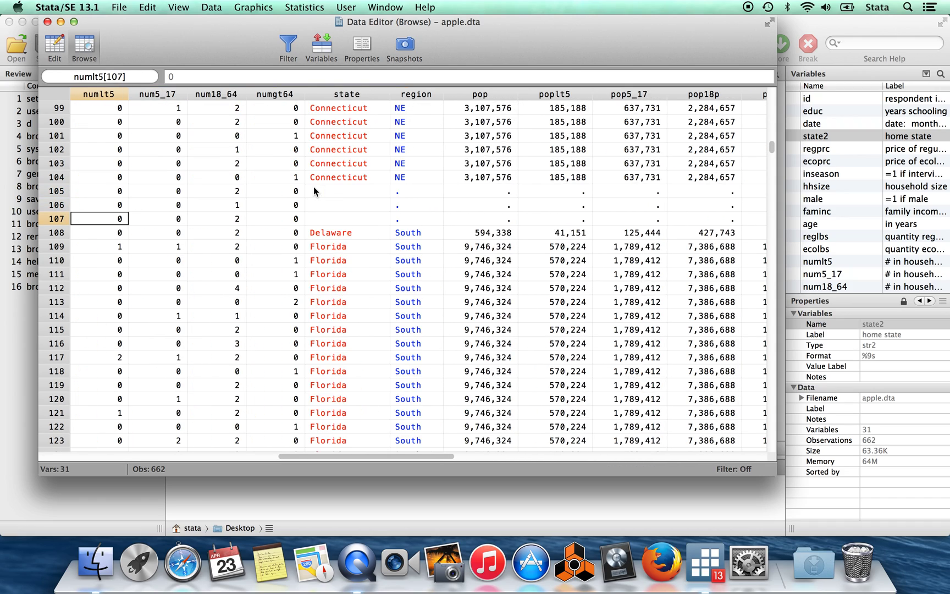
{"action": "key", "text": "Left"}
{"action": "key", "text": "Left"}
{"action": "key", "text": "Left"}
{"action": "key", "text": "Left"}
{"action": "key", "text": "Left"}
{"action": "key", "text": "Left"}
{"action": "key", "text": "Left"}
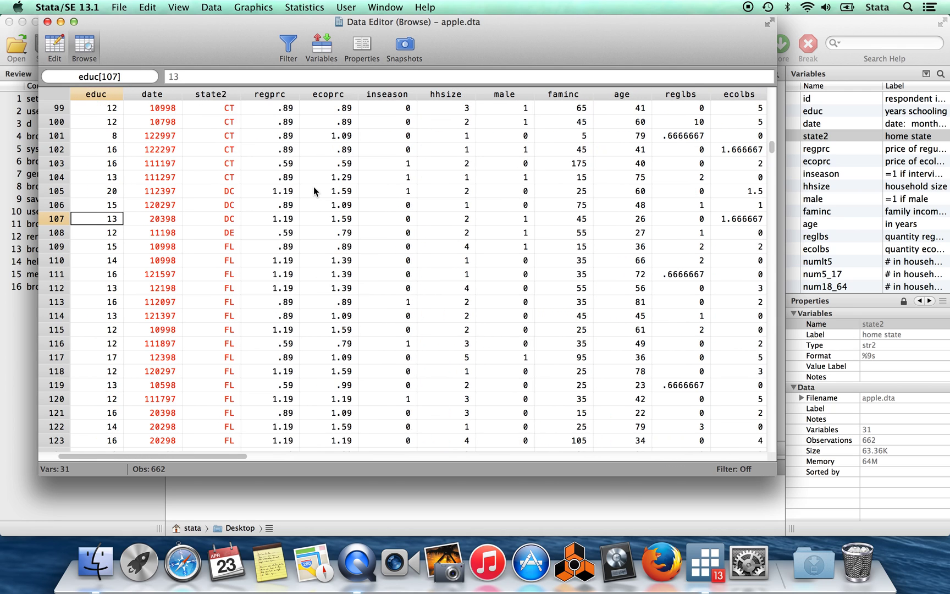
{"action": "key", "text": "Right"}
{"action": "key", "text": "Right"}
{"action": "key", "text": "Right"}
{"action": "key", "text": "Up"}
{"action": "key", "text": "Up"}
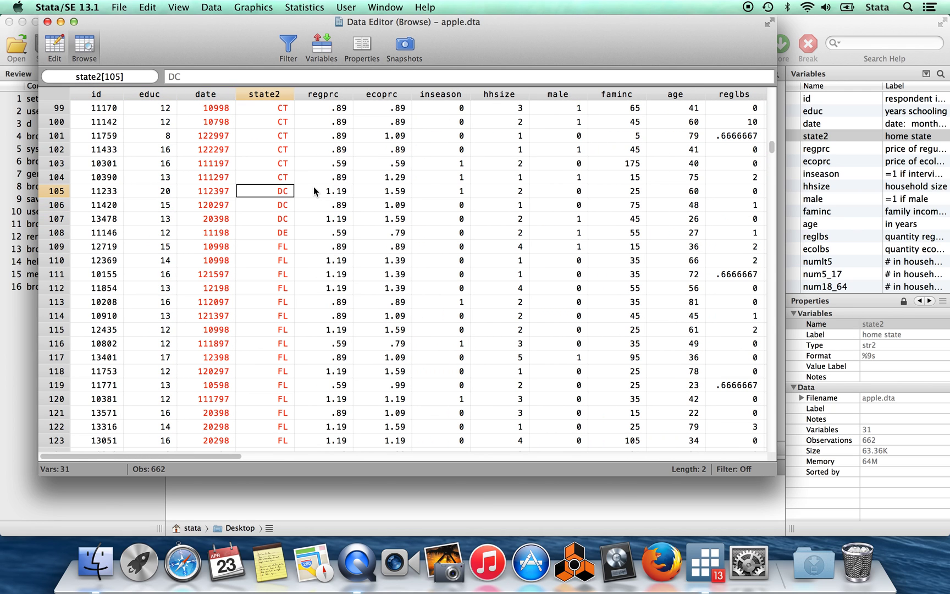
{"action": "key", "text": "Right"}
{"action": "key", "text": "Right"}
{"action": "key", "text": "Right"}
{"action": "key", "text": "Right"}
{"action": "key", "text": "Right"}
{"action": "key", "text": "Right"}
{"action": "key", "text": "Right"}
{"action": "key", "text": "Right"}
{"action": "key", "text": "Right"}
{"action": "key", "text": "Right"}
{"action": "key", "text": "Right"}
{"action": "key", "text": "Right"}
{"action": "key", "text": "Right"}
{"action": "key", "text": "Right"}
{"action": "key", "text": "Right"}
{"action": "key", "text": "Right"}
{"action": "key", "text": "Right"}
{"action": "key", "text": "Right"}
{"action": "key", "text": "Right"}
{"action": "key", "text": "Right"}
{"action": "key", "text": "Right"}
{"action": "key", "text": "Right"}
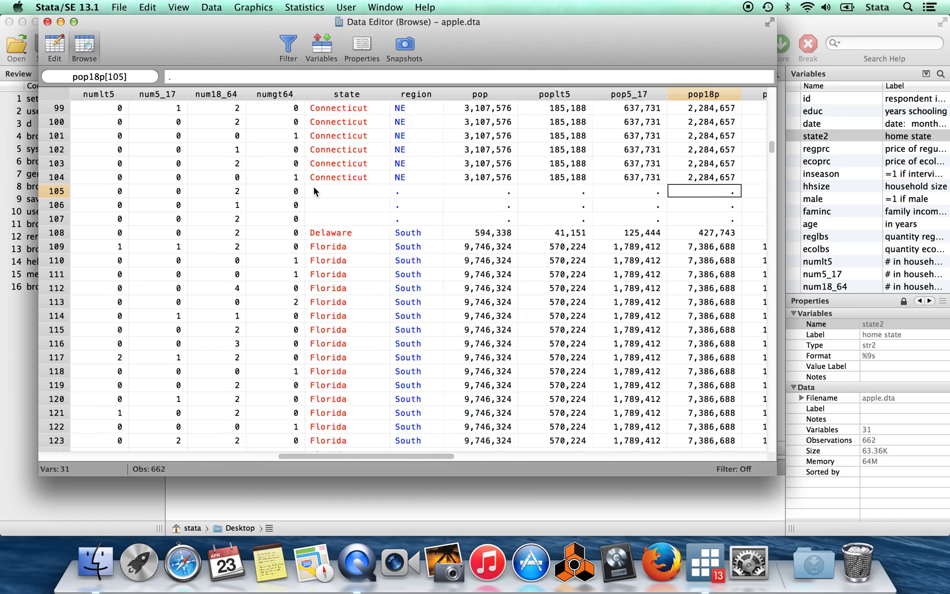
{"action": "key", "text": "Right"}
{"action": "key", "text": "Right"}
{"action": "key", "text": "Right"}
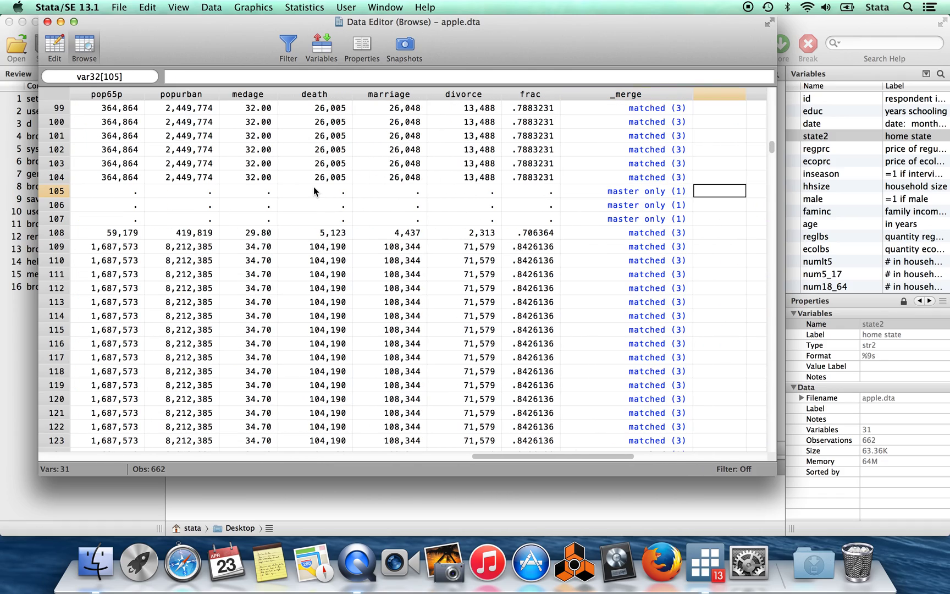
{"action": "key", "text": "Left"}
{"action": "key", "text": "Down"}
Scroll to the bottom and confirm rows 661 and 662 have _merge 'using only (2)'.
{"action": "scroll", "coordinate": [473, 292], "scroll_direction": "down", "scroll_amount": 15}
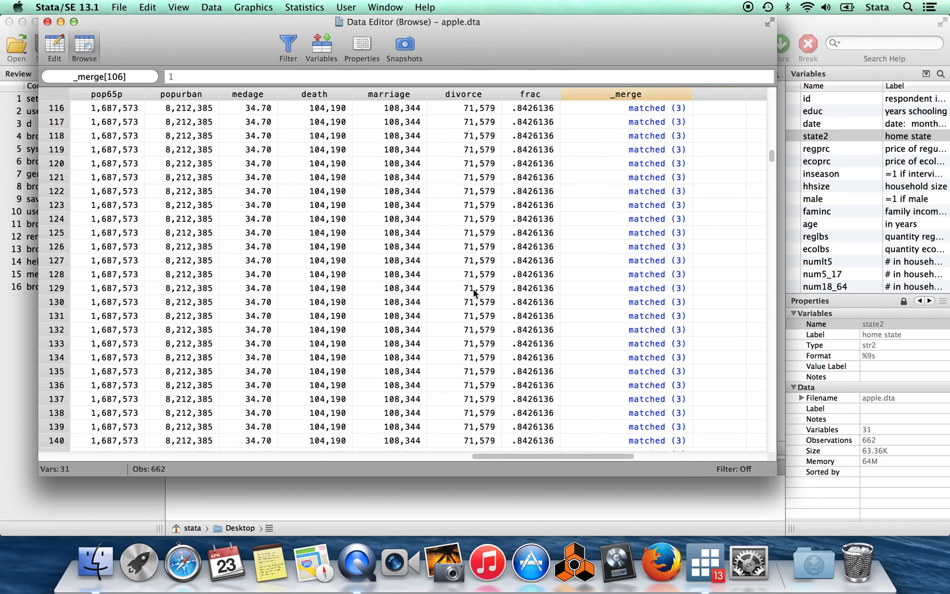
{"action": "scroll", "coordinate": [474, 292], "scroll_direction": "down", "scroll_amount": 18}
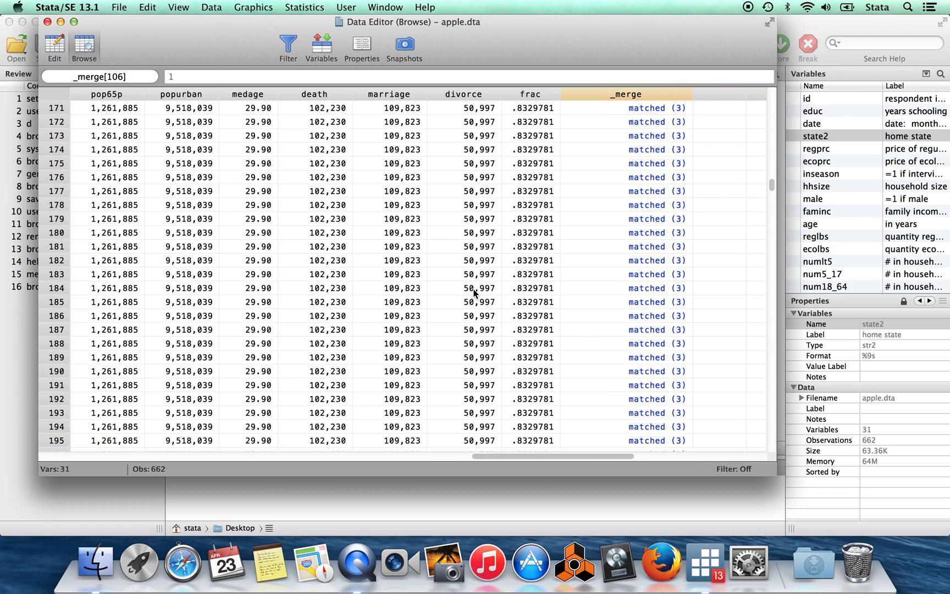
{"action": "scroll", "coordinate": [474, 292], "scroll_direction": "right", "scroll_amount": 5}
{"action": "scroll", "coordinate": [473, 291], "scroll_direction": "down", "scroll_amount": 20}
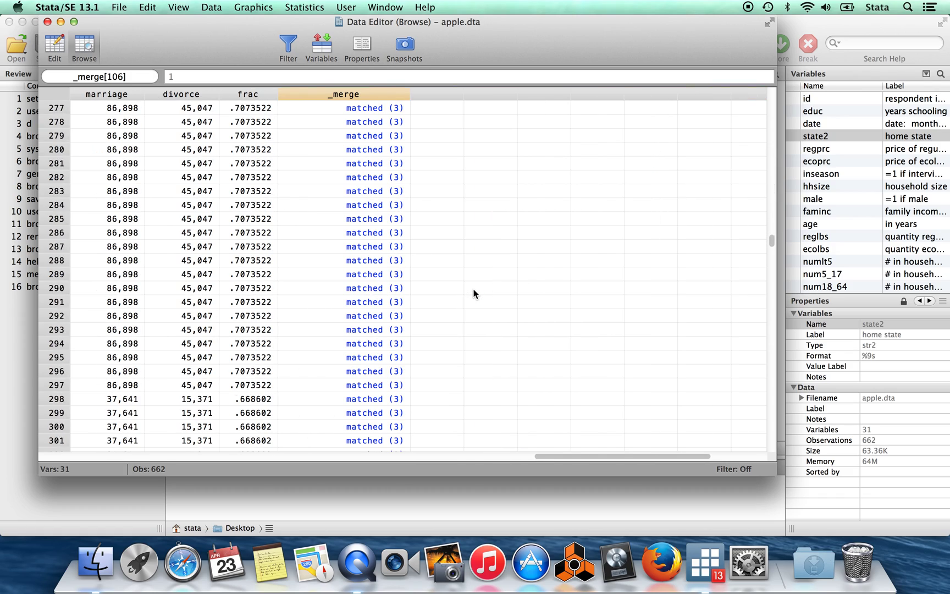
{"action": "scroll", "coordinate": [474, 293], "scroll_direction": "down", "scroll_amount": 20}
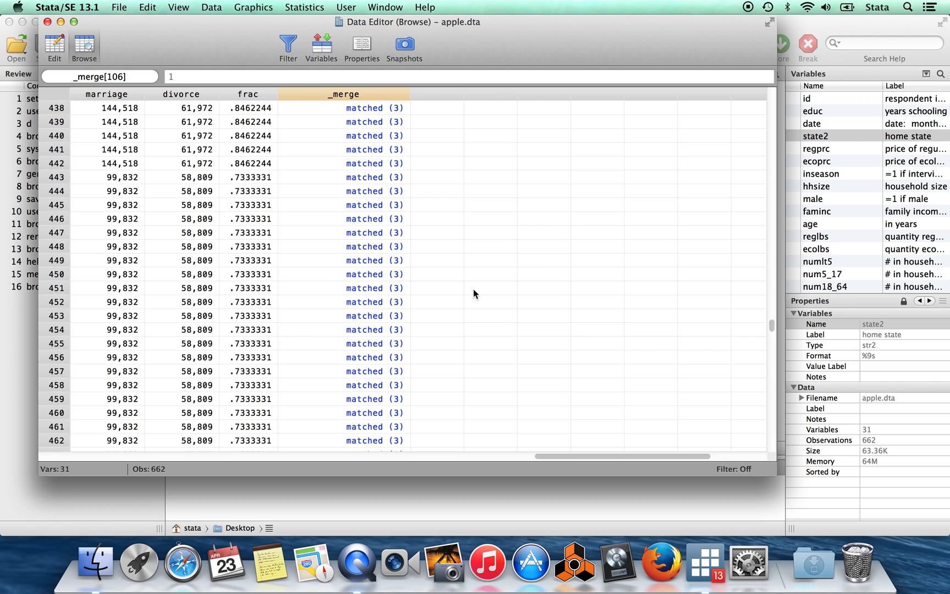
{"action": "scroll", "coordinate": [474, 292], "scroll_direction": "down", "scroll_amount": 20}
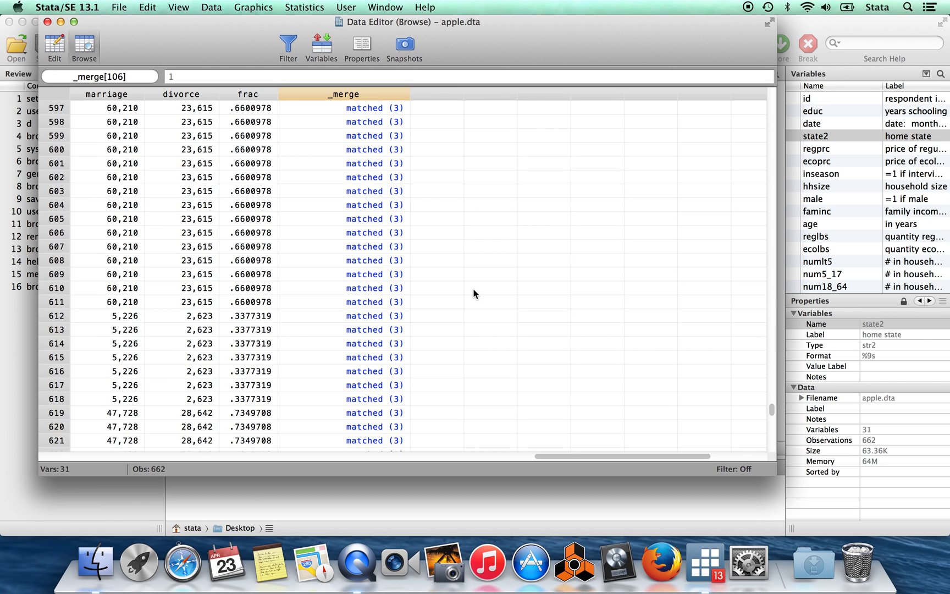
{"action": "scroll", "coordinate": [474, 293], "scroll_direction": "up", "scroll_amount": 3}
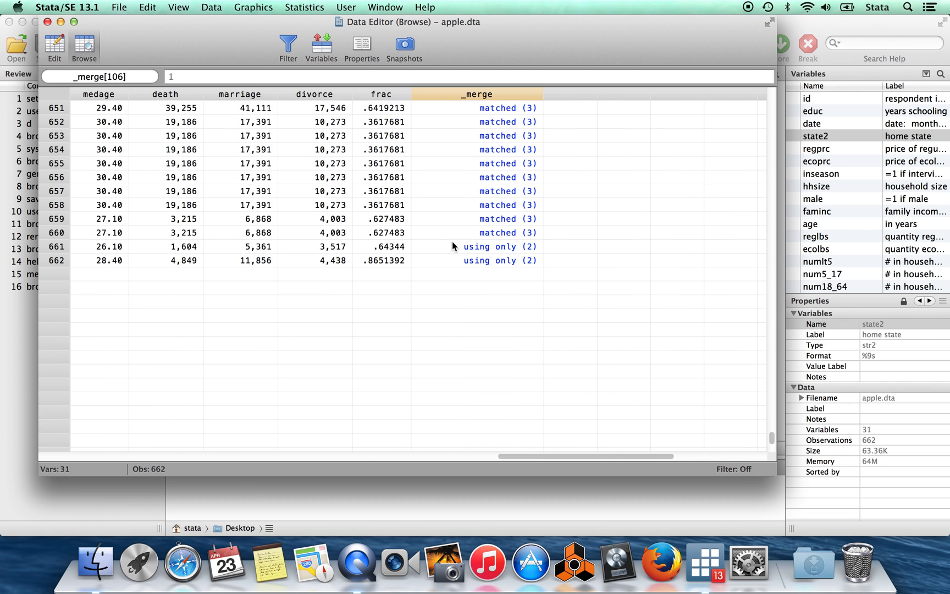
{"action": "left_click", "coordinate": [438, 248]}
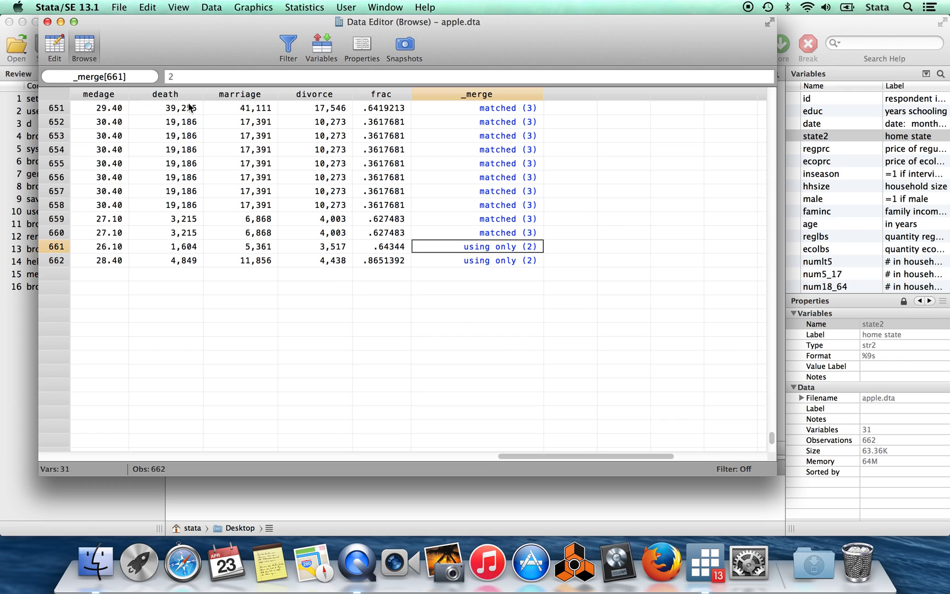
{"action": "key", "text": "Down"}
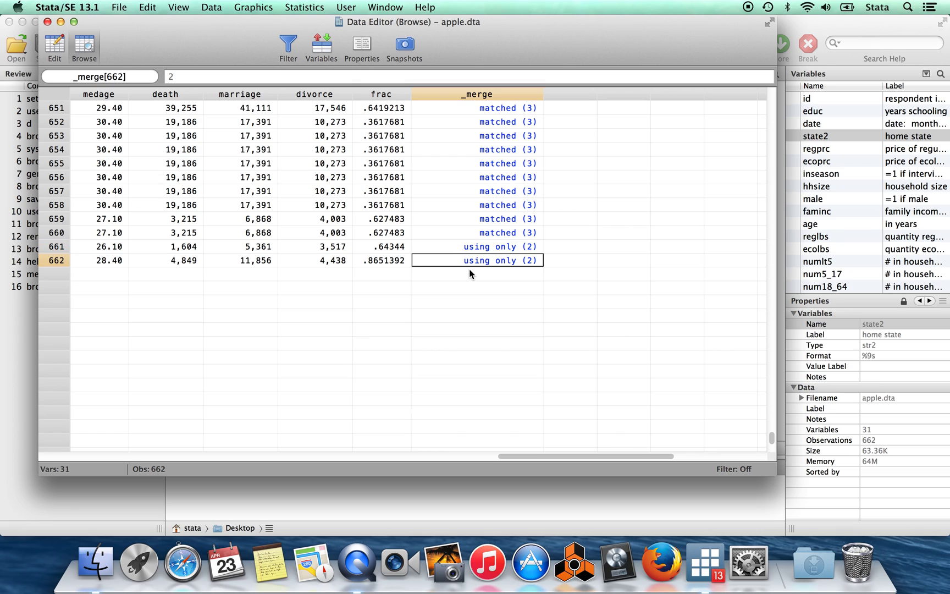
{"action": "key", "text": "Up"}
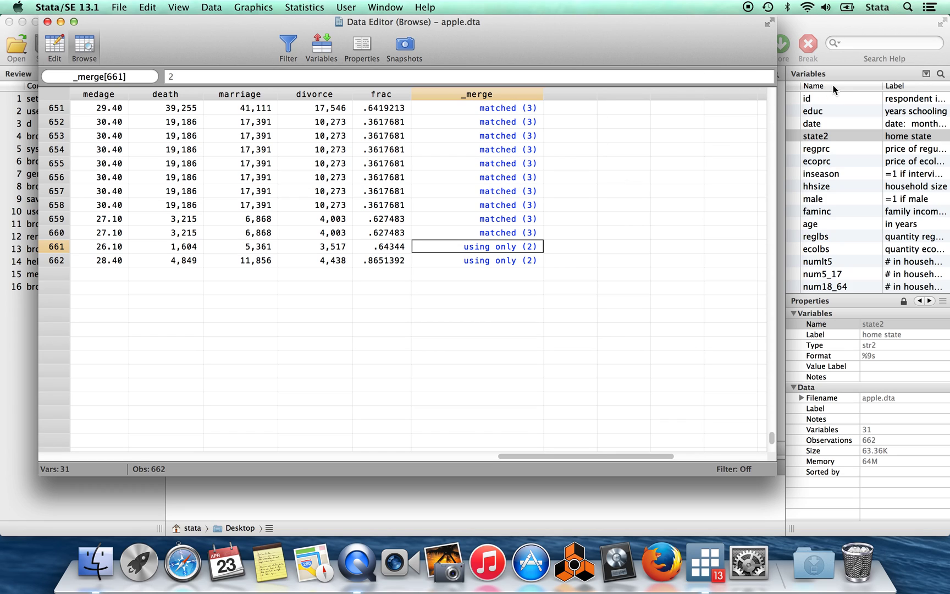
Run reg regprc frac, r and highlight frac's p-value of 0.709.
{"action": "left_click", "coordinate": [863, 30]}
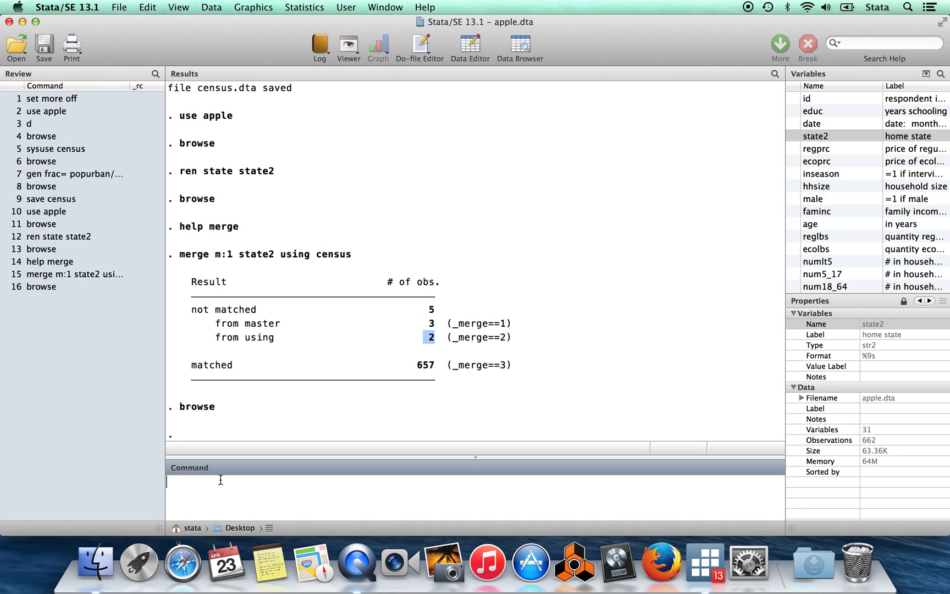
{"action": "type", "text": "reg regprc frac"}
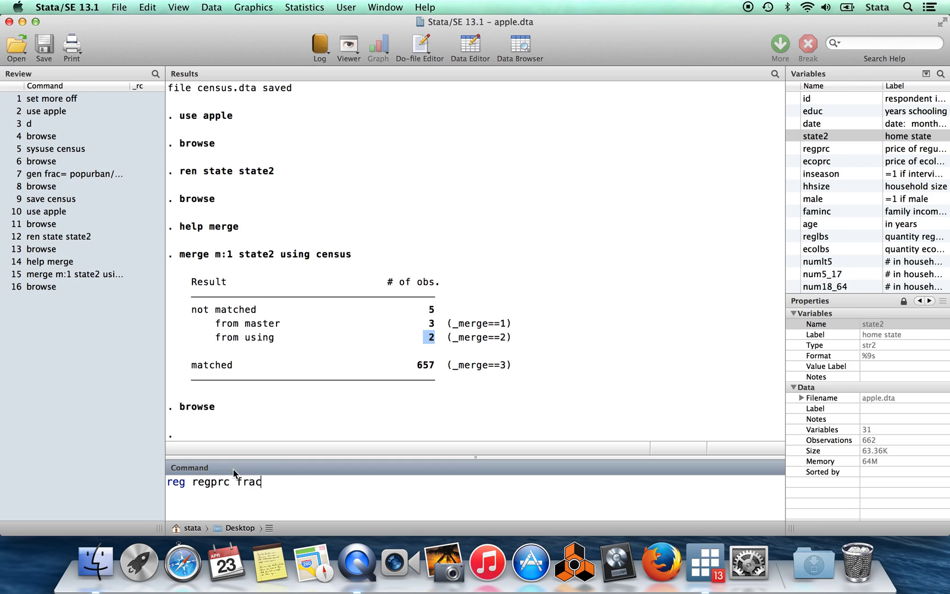
{"action": "type", "text": ", r"}
{"action": "key", "text": "Return"}
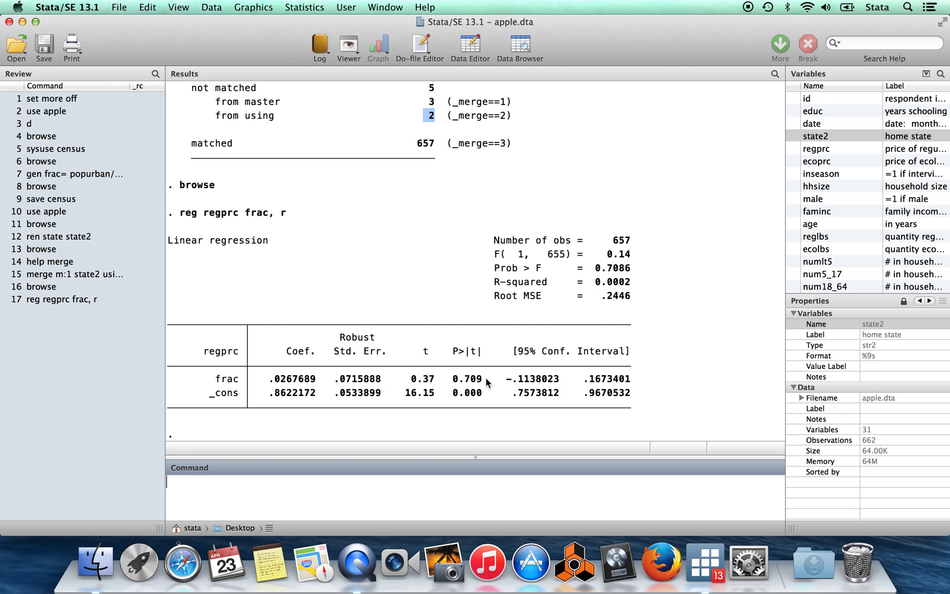
{"action": "left_click_drag", "start_coordinate": [485, 377], "coordinate": [454, 380]}
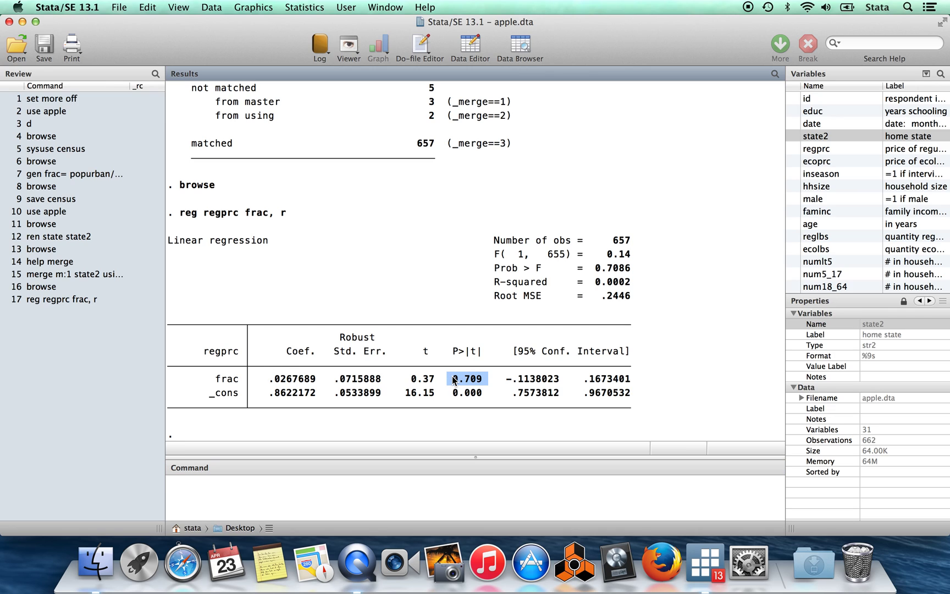
{"action": "left_click", "coordinate": [280, 488]}
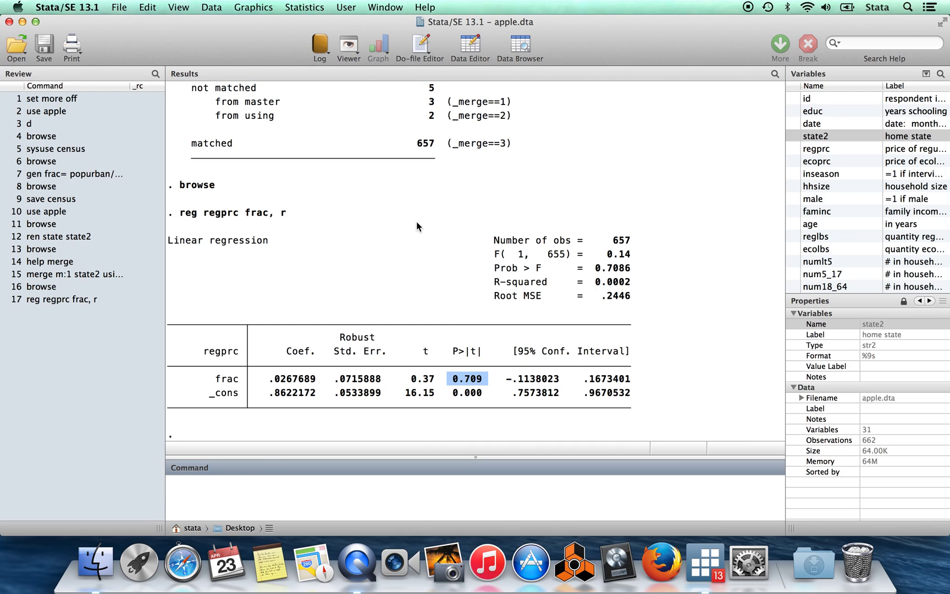
Clear memory and reload the original apple dataset.
{"action": "type", "text": "clear"}
{"action": "key", "text": "Return"}
{"action": "type", "text": "use apple"}
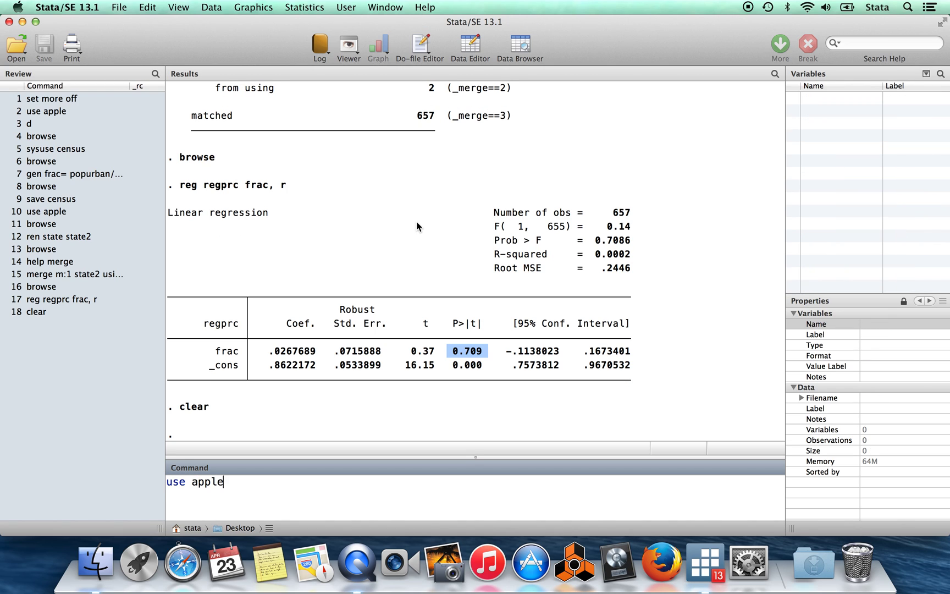
{"action": "key", "text": "Return"}
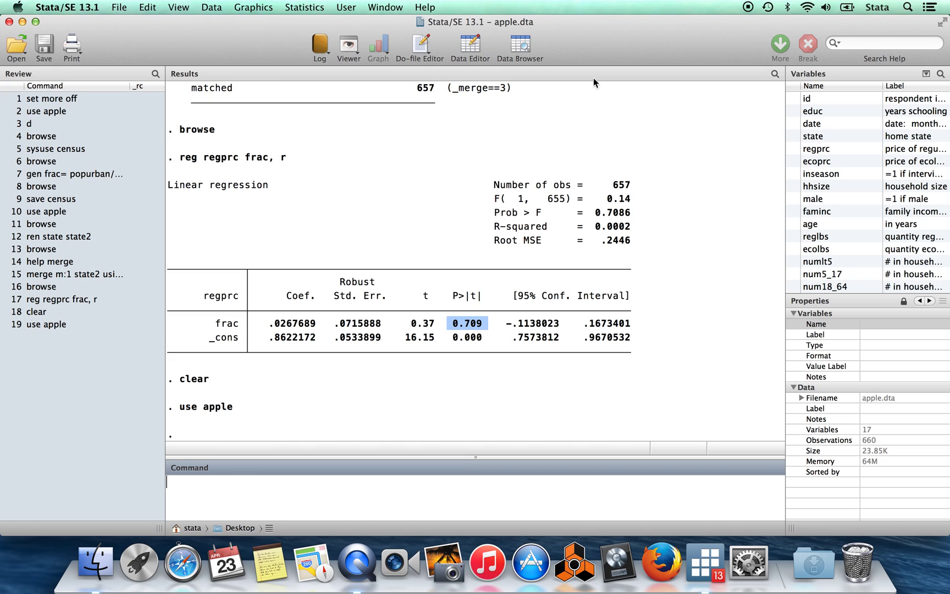
Rerun 'ren state state2' from the Review pane and browse the data.
{"action": "left_click", "coordinate": [70, 235]}
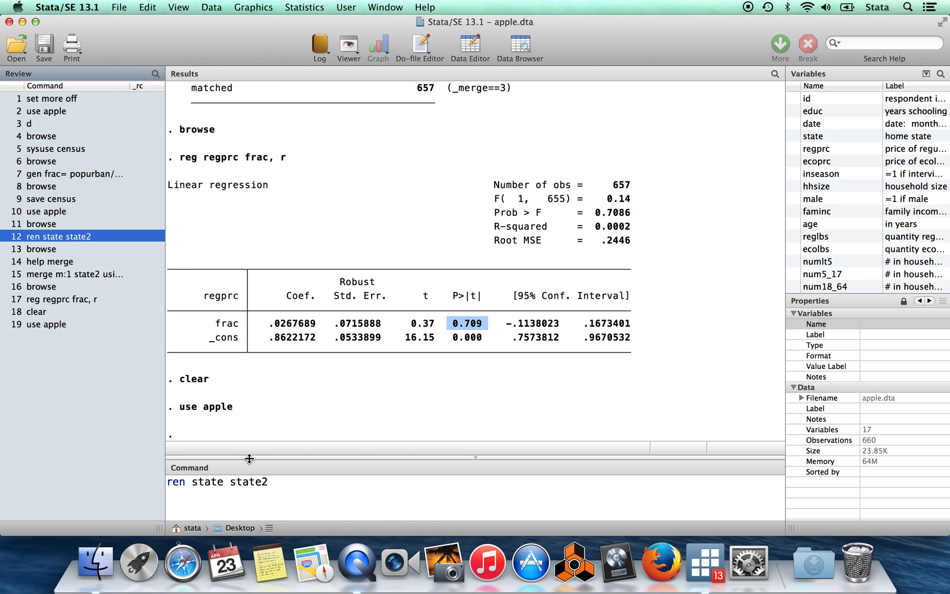
{"action": "left_click", "coordinate": [285, 486]}
{"action": "key", "text": "Return"}
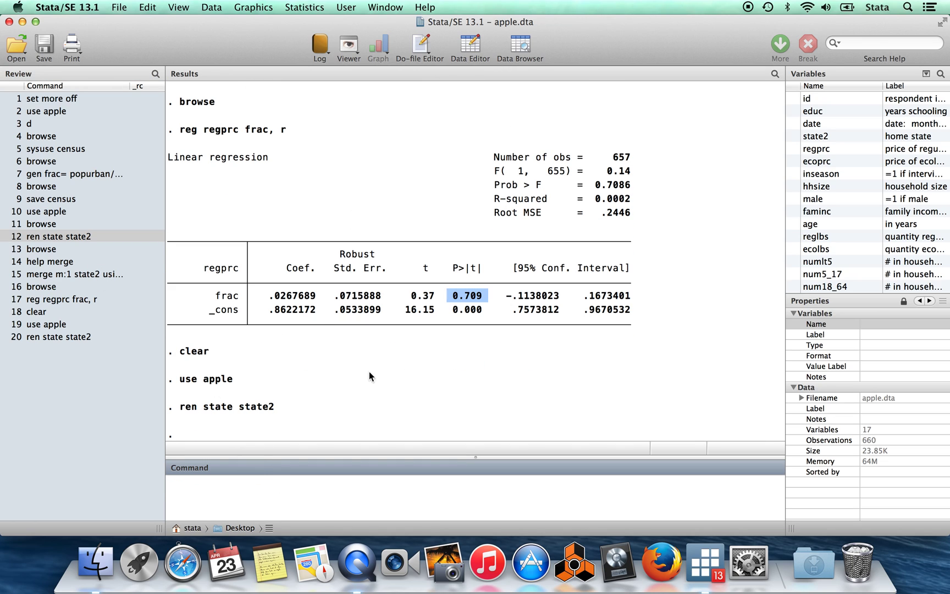
{"action": "type", "text": "browse"}
{"action": "key", "text": "Return"}
Scroll to observation 660 and check its state2 value.
{"action": "scroll", "coordinate": [248, 227], "scroll_direction": "down", "scroll_amount": 20}
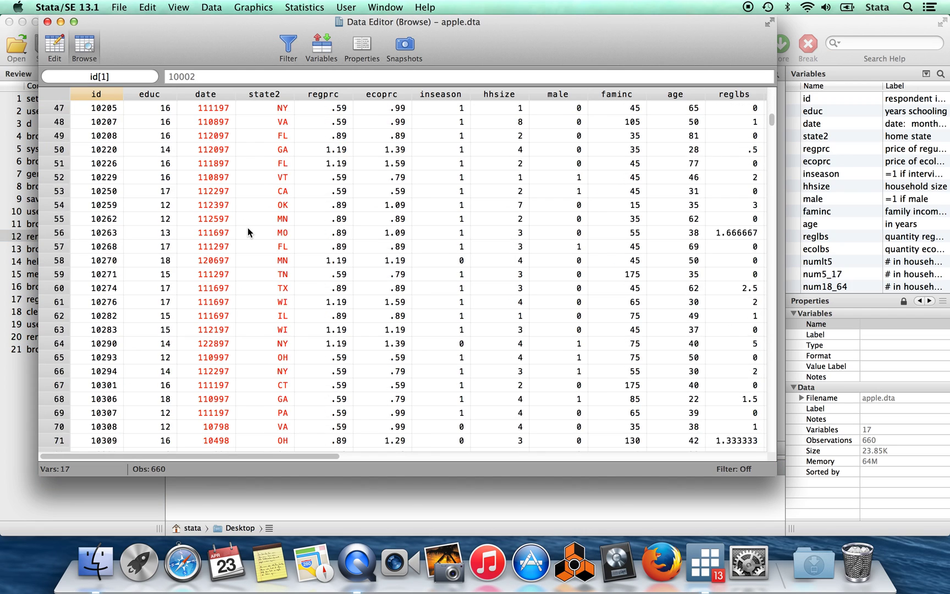
{"action": "scroll", "coordinate": [247, 228], "scroll_direction": "down", "scroll_amount": 20}
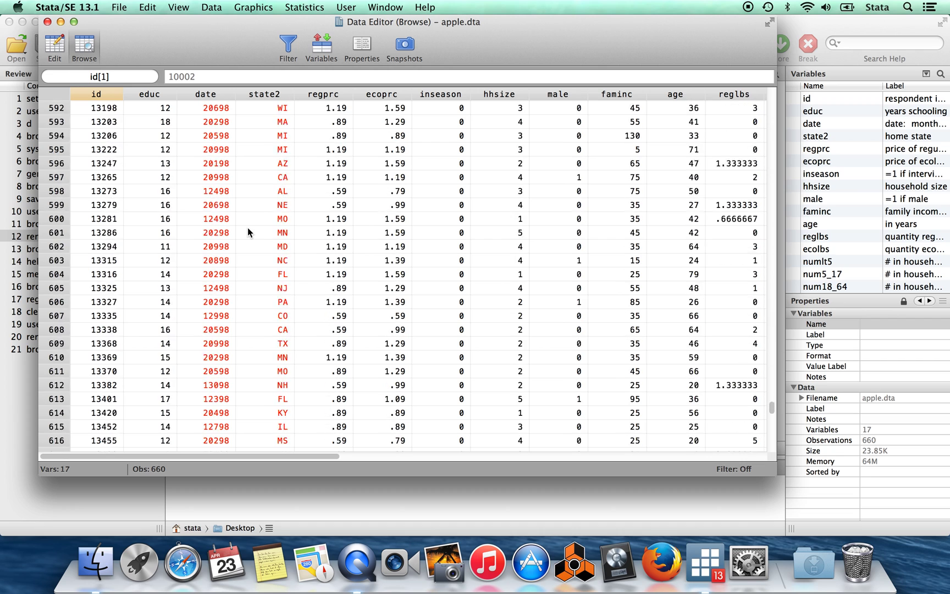
{"action": "scroll", "coordinate": [247, 231], "scroll_direction": "down", "scroll_amount": 3}
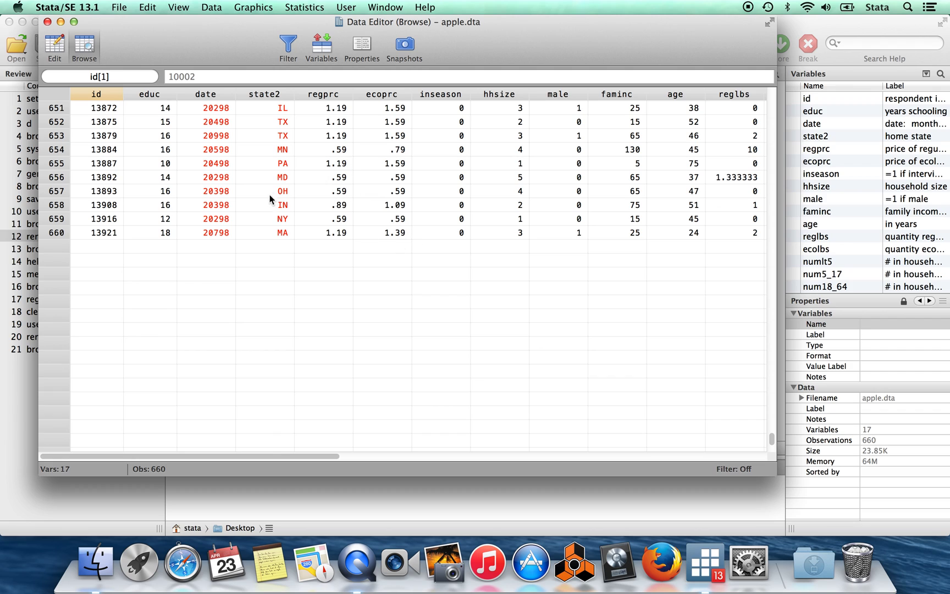
{"action": "left_click", "coordinate": [258, 229]}
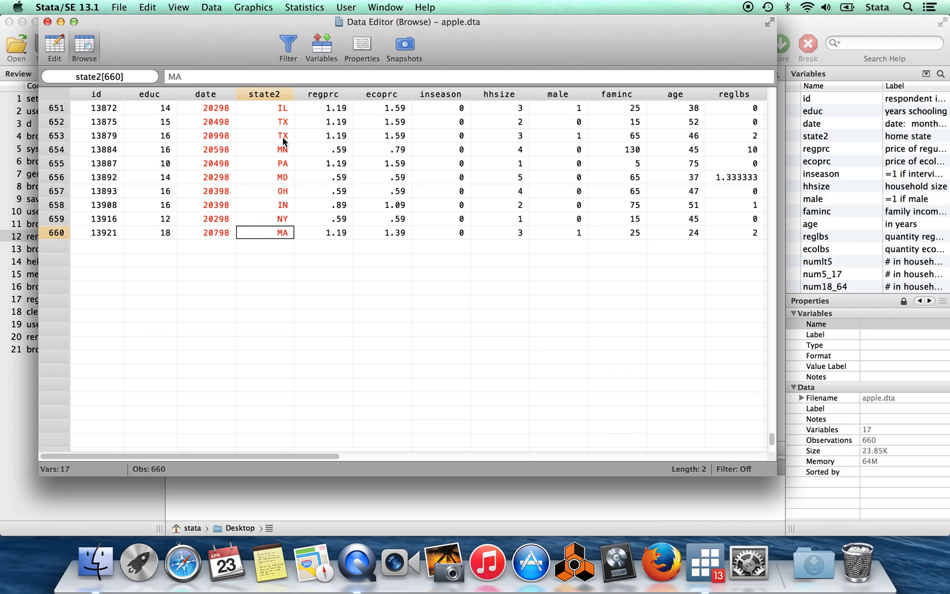
Run 'append using census' and browse the combined 710-observation, 30-variable dataset.
{"action": "left_click", "coordinate": [207, 495]}
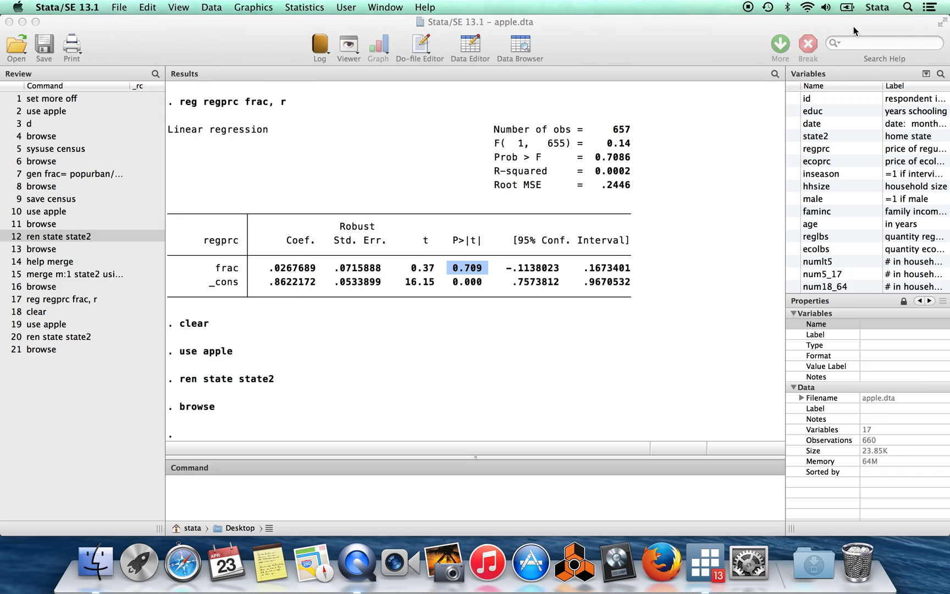
{"action": "type", "text": "a"}
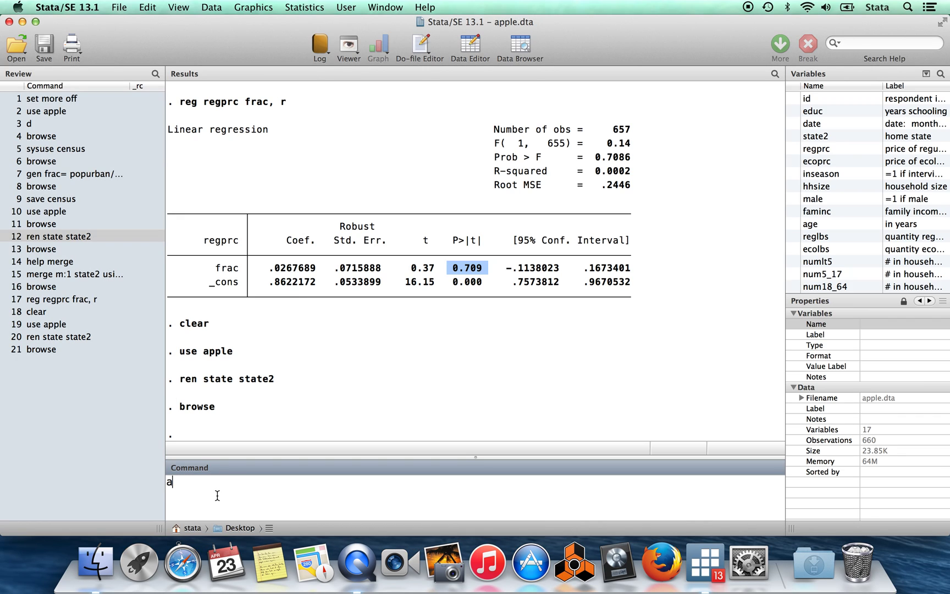
{"action": "type", "text": "ppend using census"}
{"action": "key", "text": "Return"}
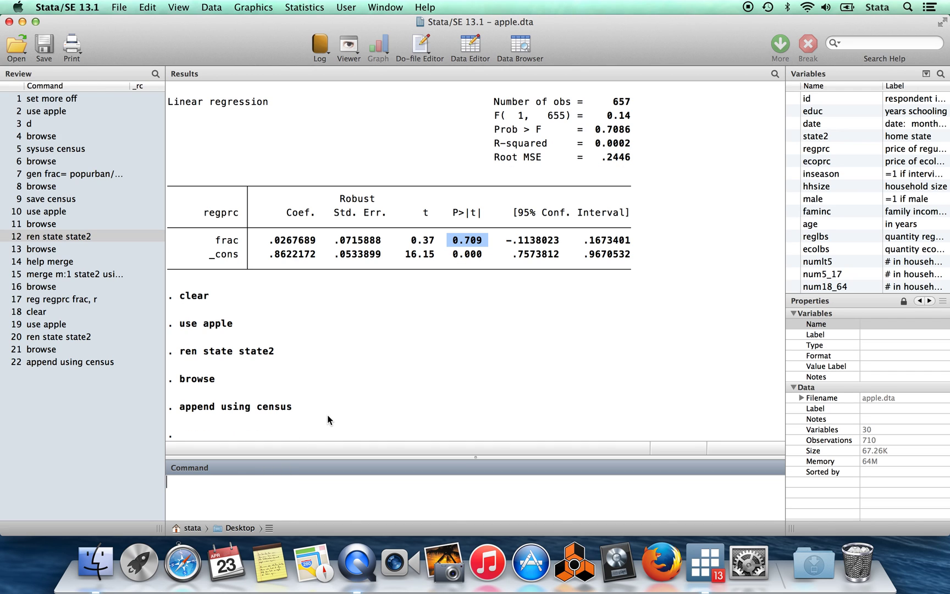
{"action": "type", "text": "browse"}
{"action": "key", "text": "Return"}
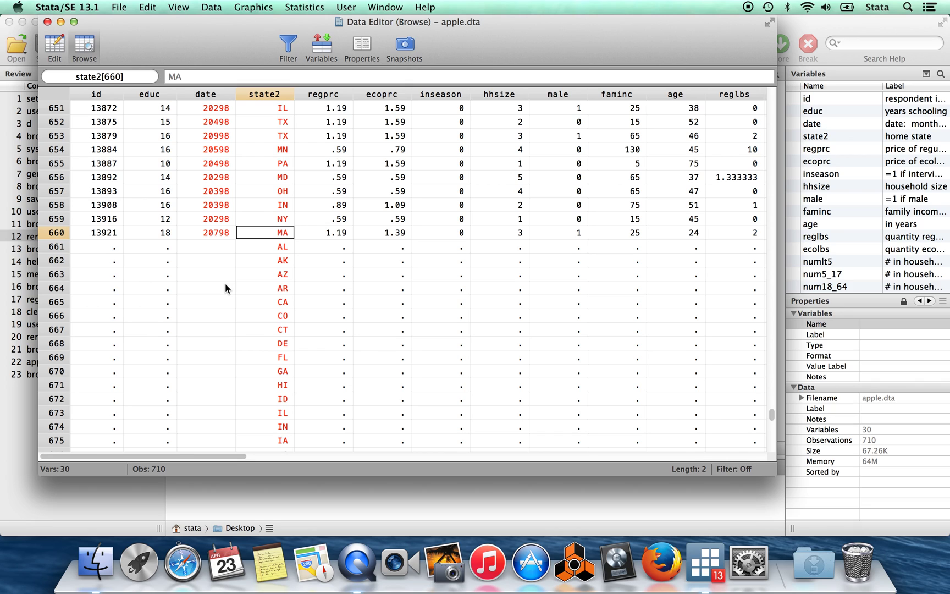
{"action": "scroll", "coordinate": [224, 282], "scroll_direction": "down", "scroll_amount": 2}
{"action": "left_click", "coordinate": [146, 220]}
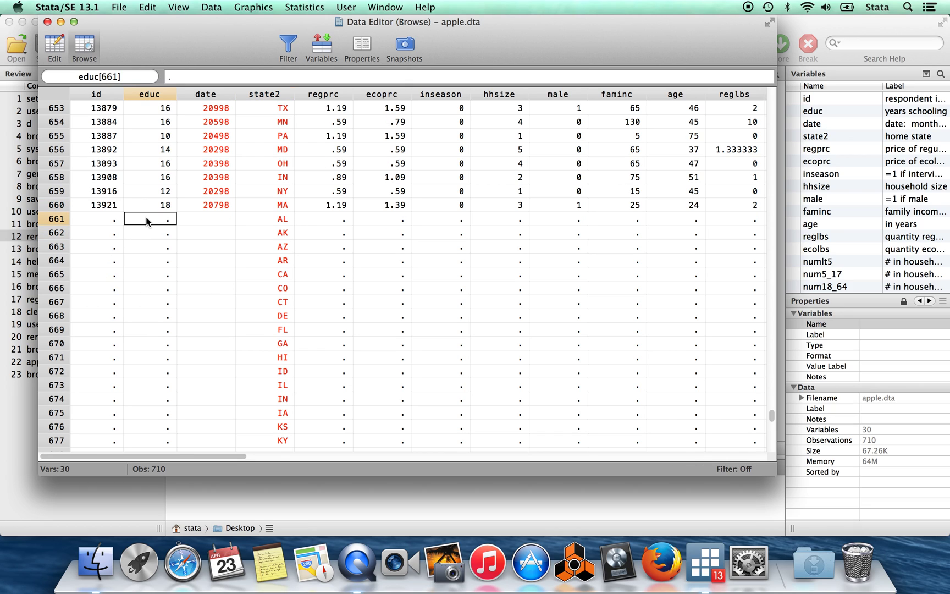
{"action": "key", "text": "Right"}
{"action": "key", "text": "Right"}
{"action": "key", "text": "Right"}
{"action": "key", "text": "Right"}
{"action": "key", "text": "Right"}
{"action": "key", "text": "Right"}
{"action": "key", "text": "Right"}
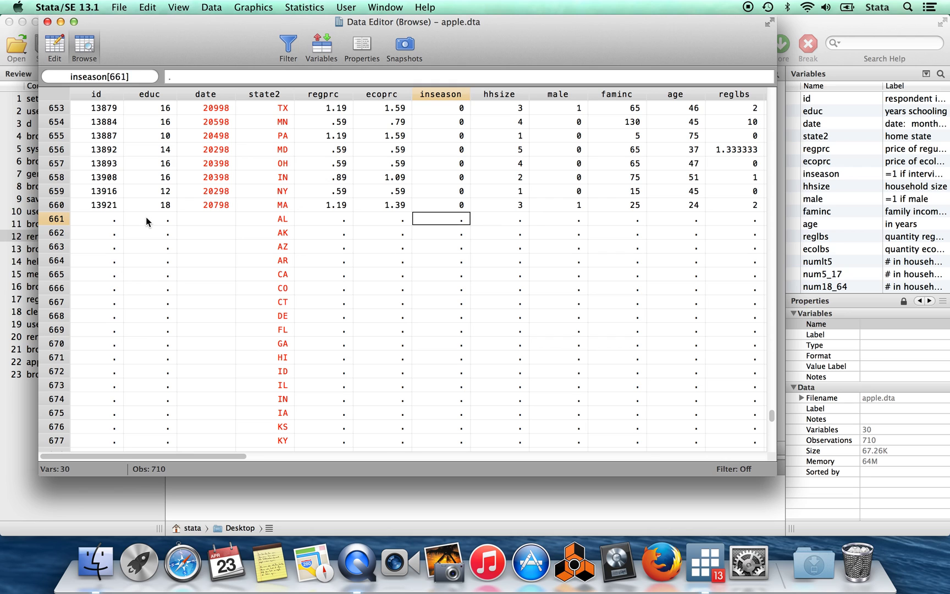
{"action": "scroll", "coordinate": [145, 216], "scroll_direction": "right", "scroll_amount": 5}
{"action": "scroll", "coordinate": [146, 217], "scroll_direction": "right", "scroll_amount": 6}
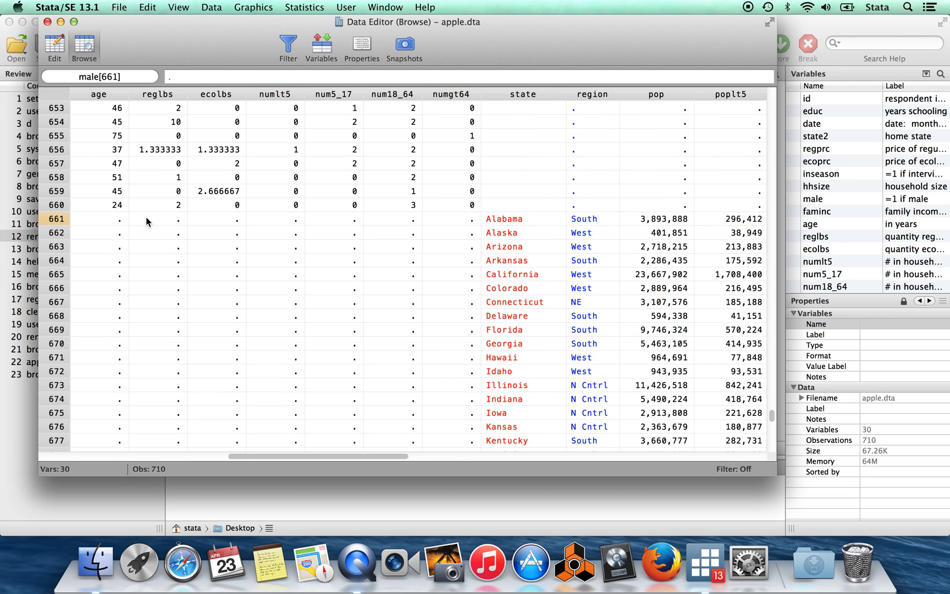
{"action": "scroll", "coordinate": [145, 216], "scroll_direction": "right", "scroll_amount": 2}
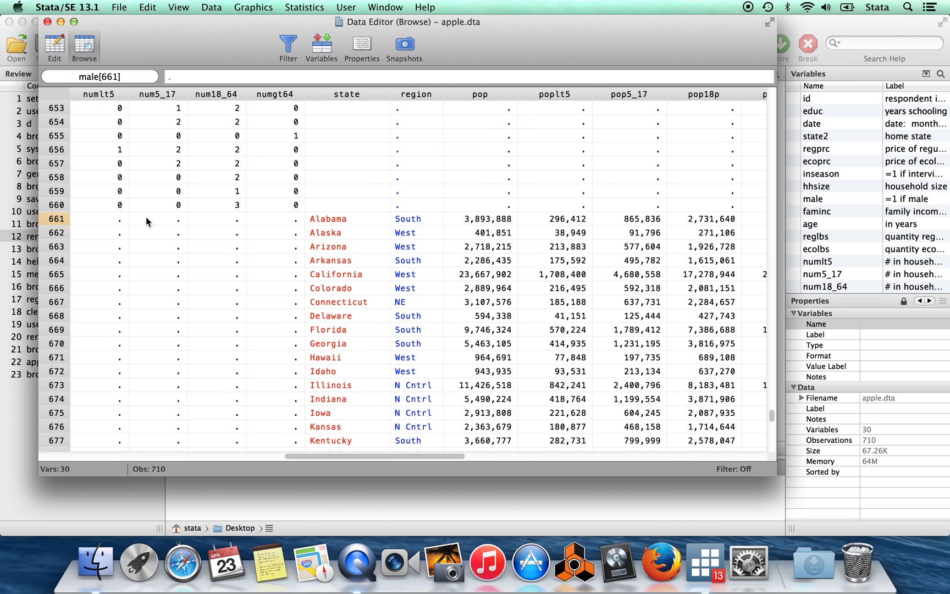
{"action": "scroll", "coordinate": [408, 226], "scroll_direction": "right", "scroll_amount": 10}
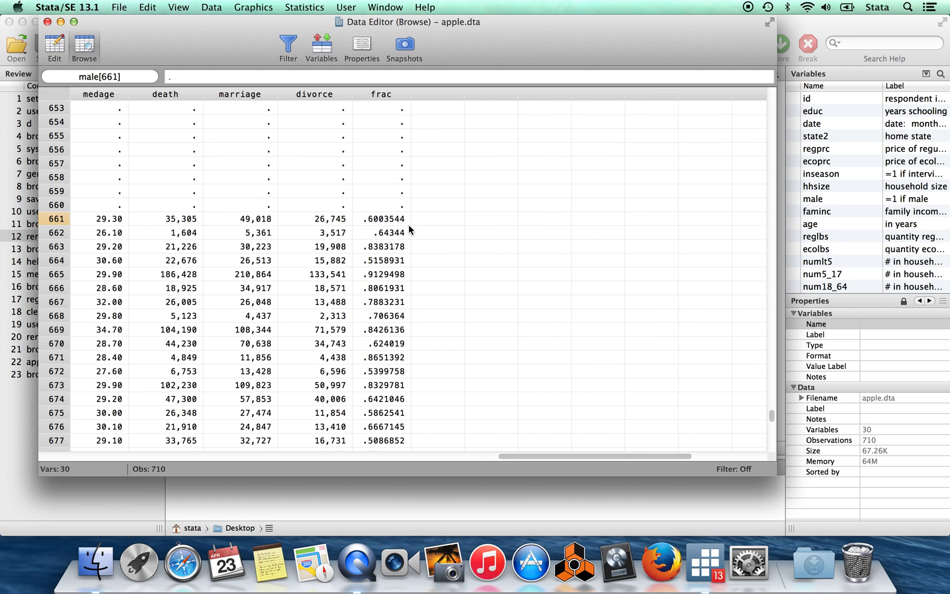
{"action": "scroll", "coordinate": [409, 226], "scroll_direction": "left", "scroll_amount": 6}
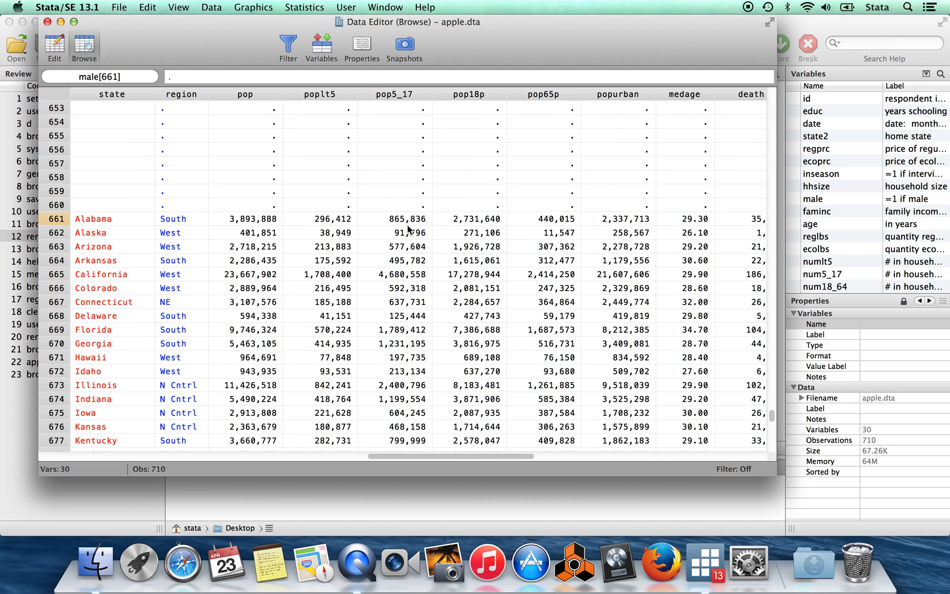
{"action": "left_click", "coordinate": [264, 233]}
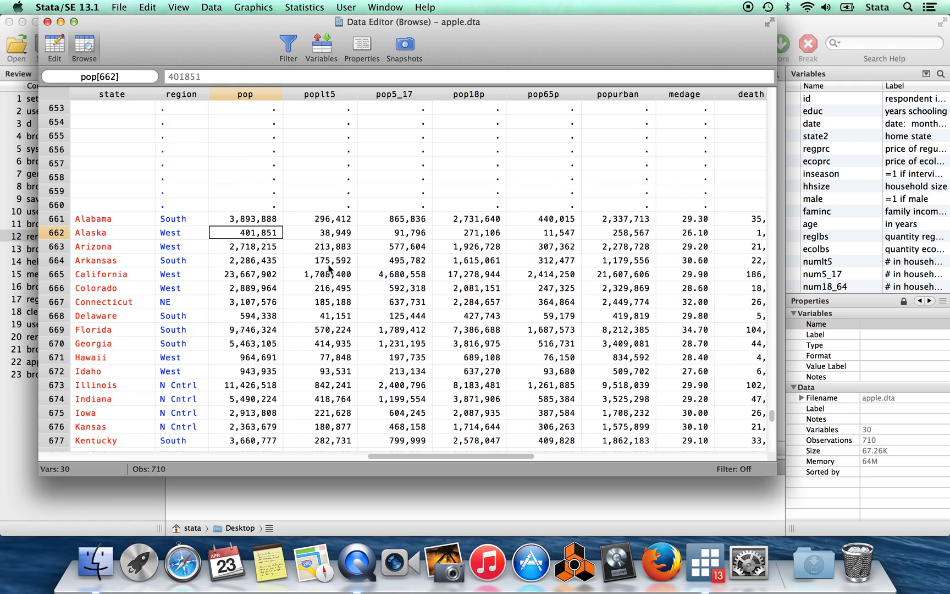
{"action": "scroll", "coordinate": [328, 269], "scroll_direction": "left", "scroll_amount": 4}
{"action": "scroll", "coordinate": [328, 268], "scroll_direction": "right", "scroll_amount": 4}
{"action": "scroll", "coordinate": [329, 268], "scroll_direction": "up", "scroll_amount": 7}
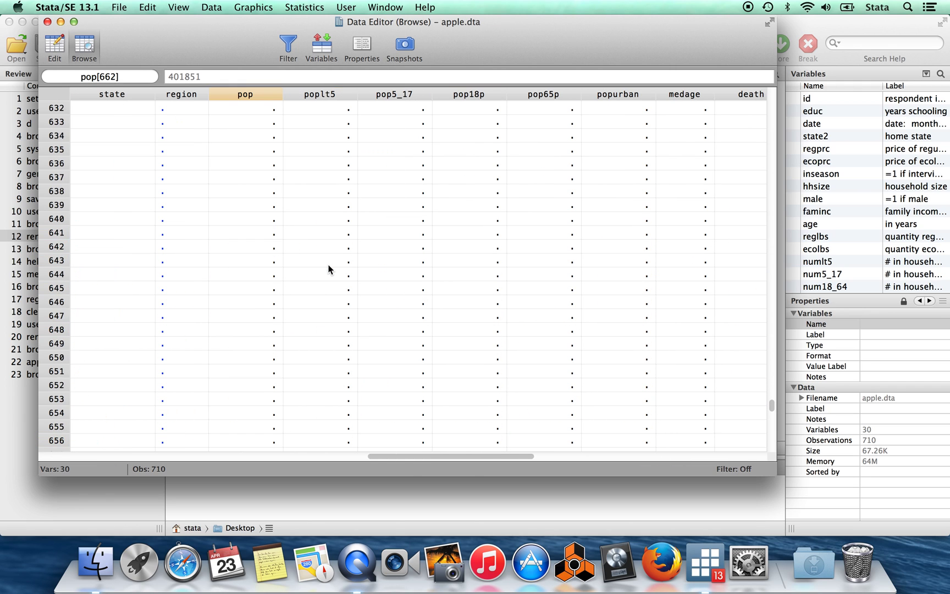
{"action": "scroll", "coordinate": [329, 268], "scroll_direction": "up", "scroll_amount": 4}
{"action": "scroll", "coordinate": [329, 268], "scroll_direction": "right", "scroll_amount": 3}
{"action": "scroll", "coordinate": [328, 269], "scroll_direction": "down", "scroll_amount": 11}
{"action": "scroll", "coordinate": [329, 268], "scroll_direction": "left", "scroll_amount": 8}
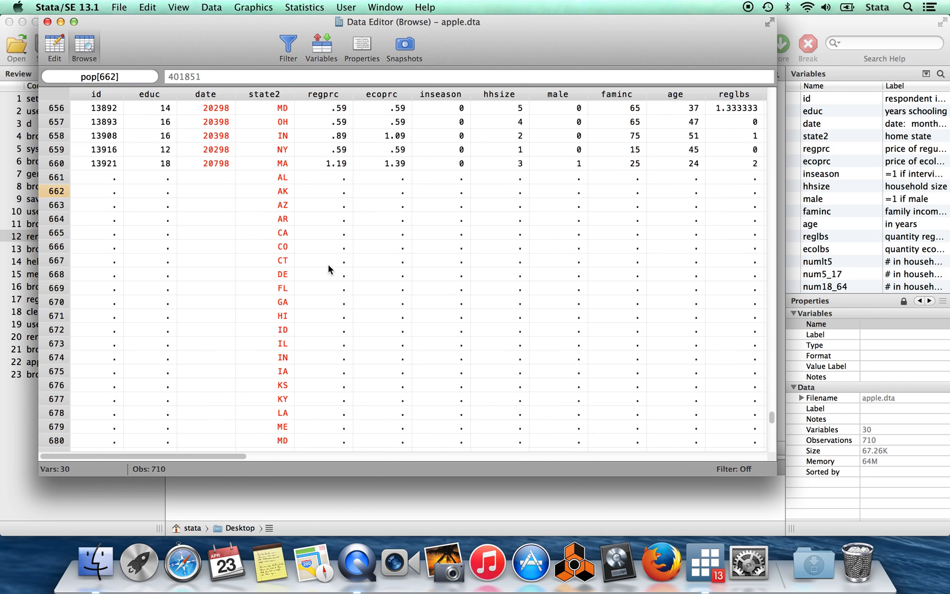
{"action": "scroll", "coordinate": [328, 268], "scroll_direction": "right", "scroll_amount": 10}
{"action": "scroll", "coordinate": [328, 268], "scroll_direction": "down", "scroll_amount": 1}
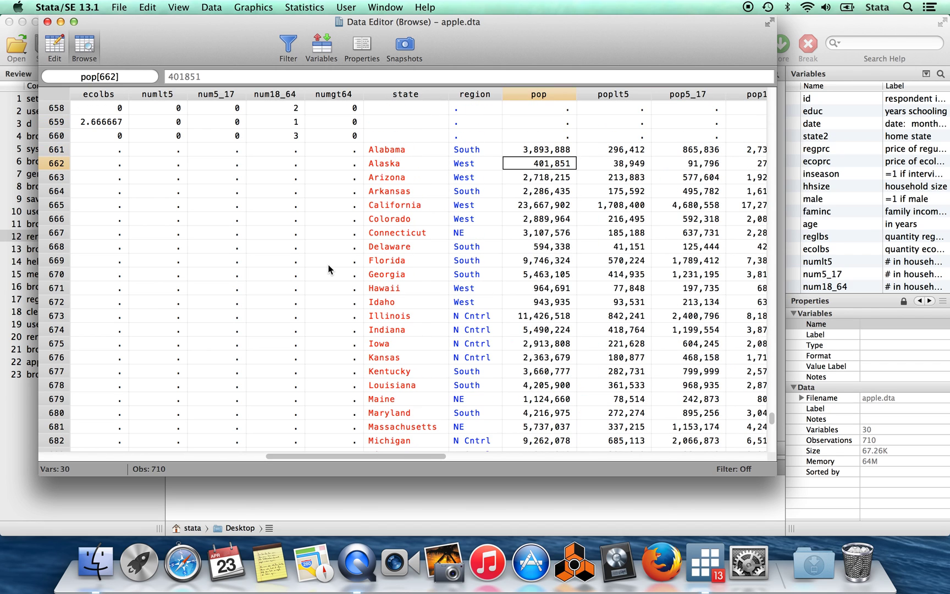